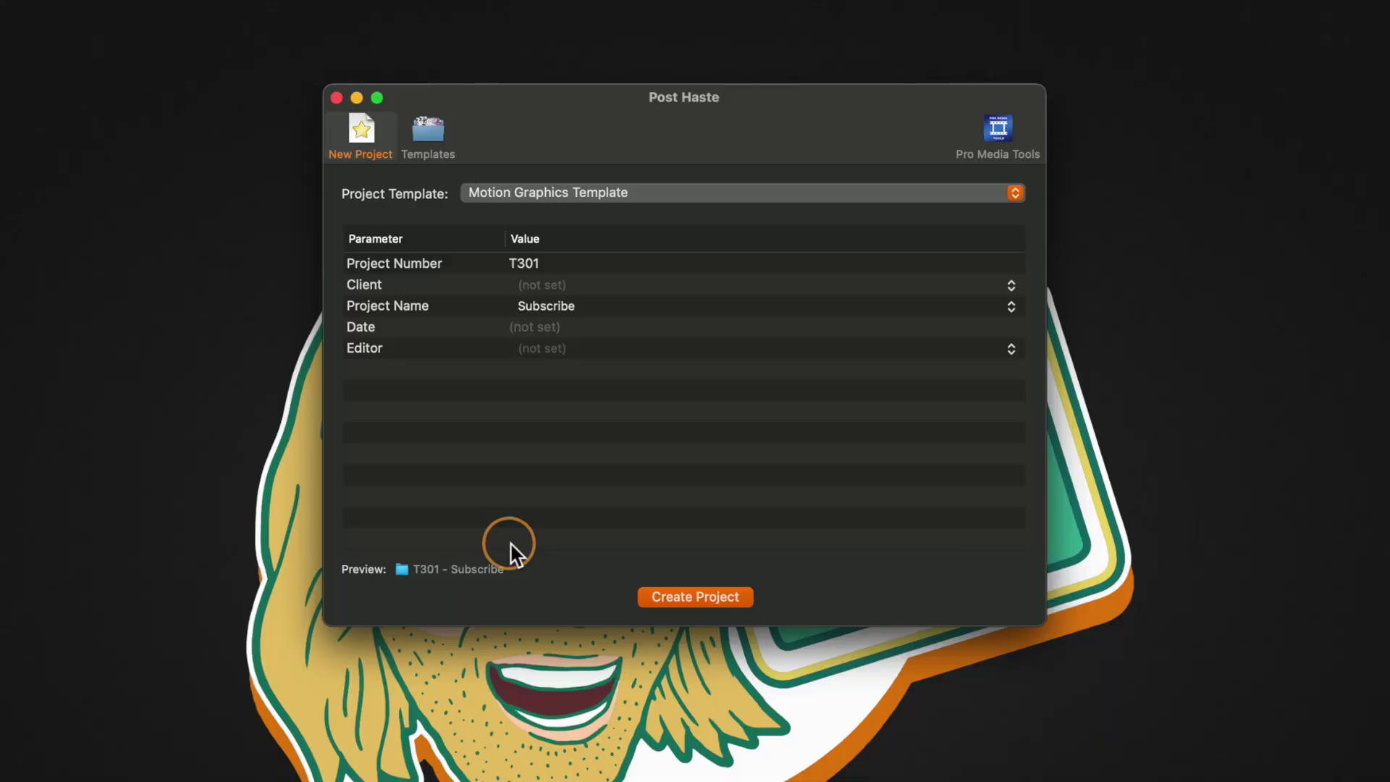
- Add a new empty template named Subscribe to Post Haste's Templates list
click(445, 141)
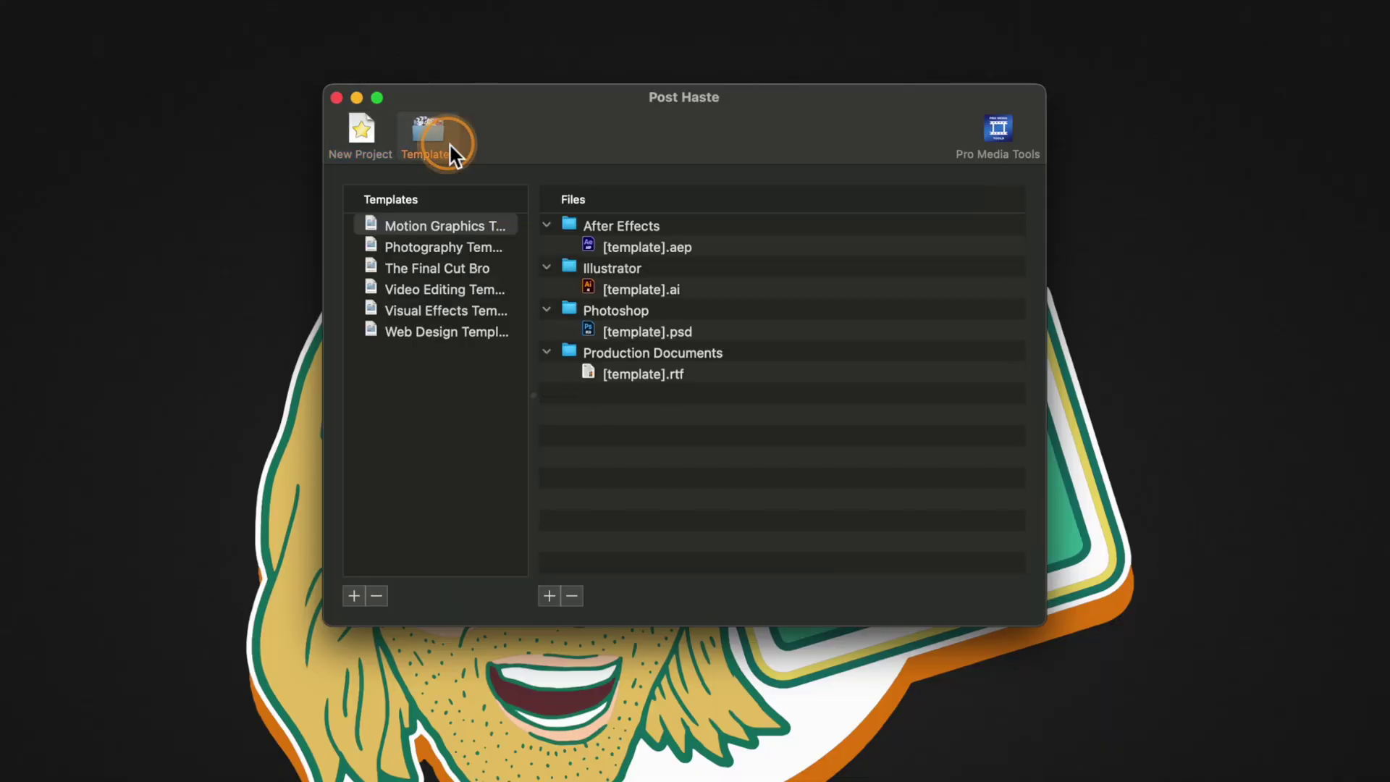
click(443, 270)
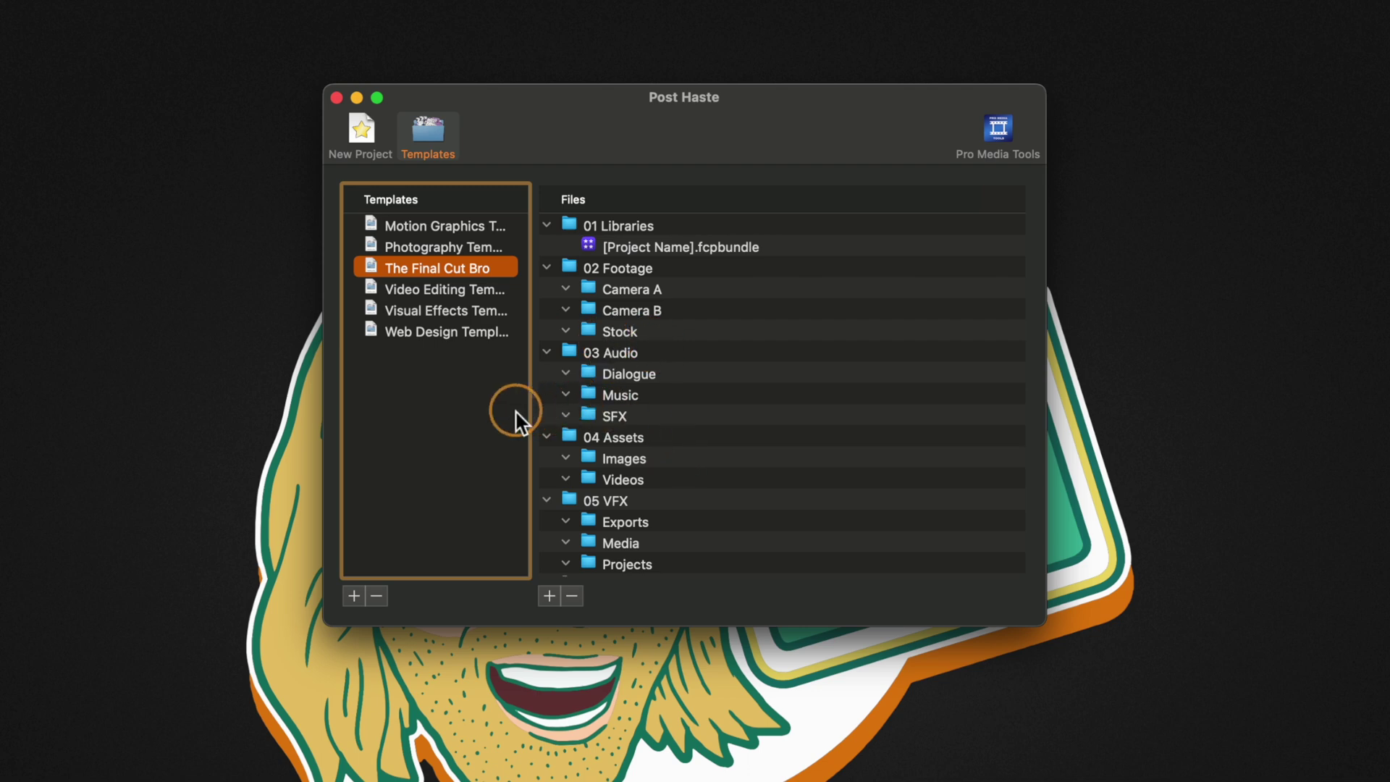
click(354, 596)
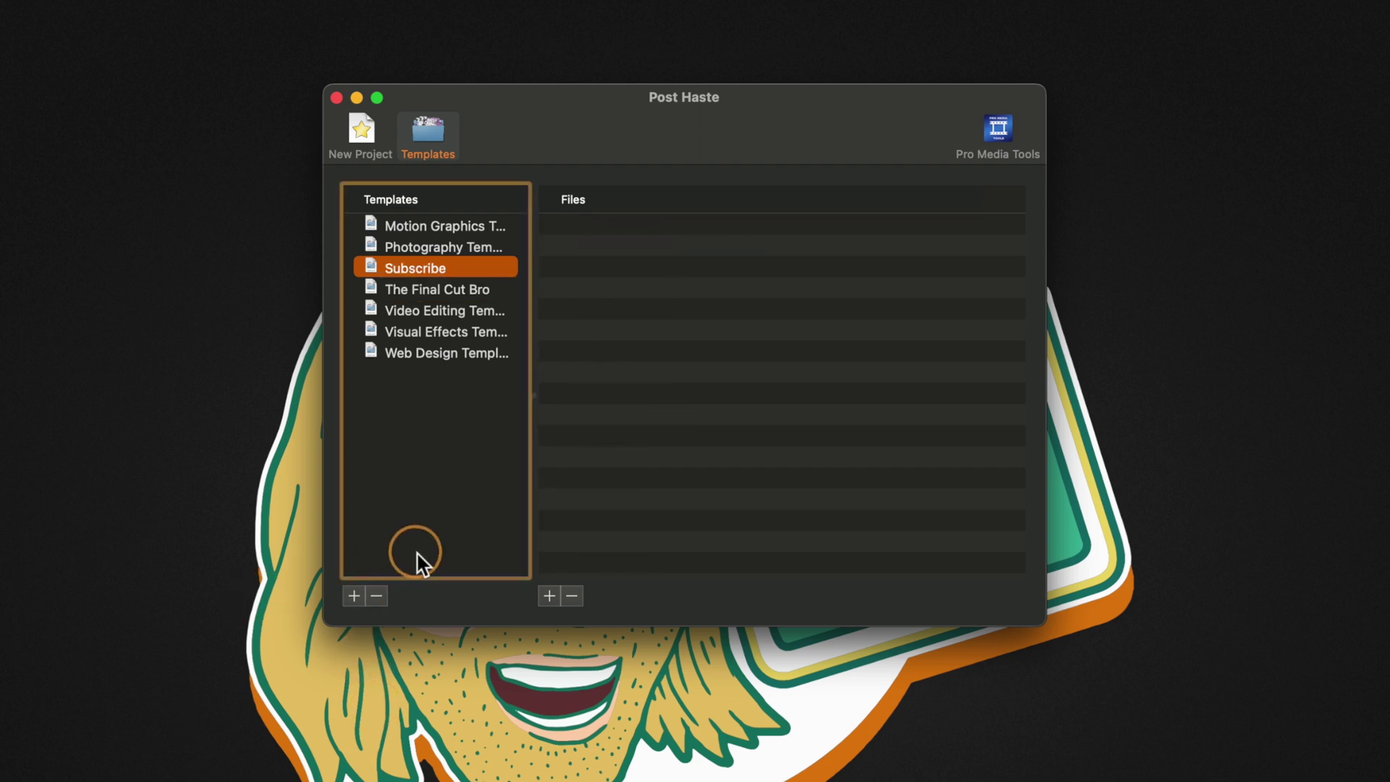
click(549, 597)
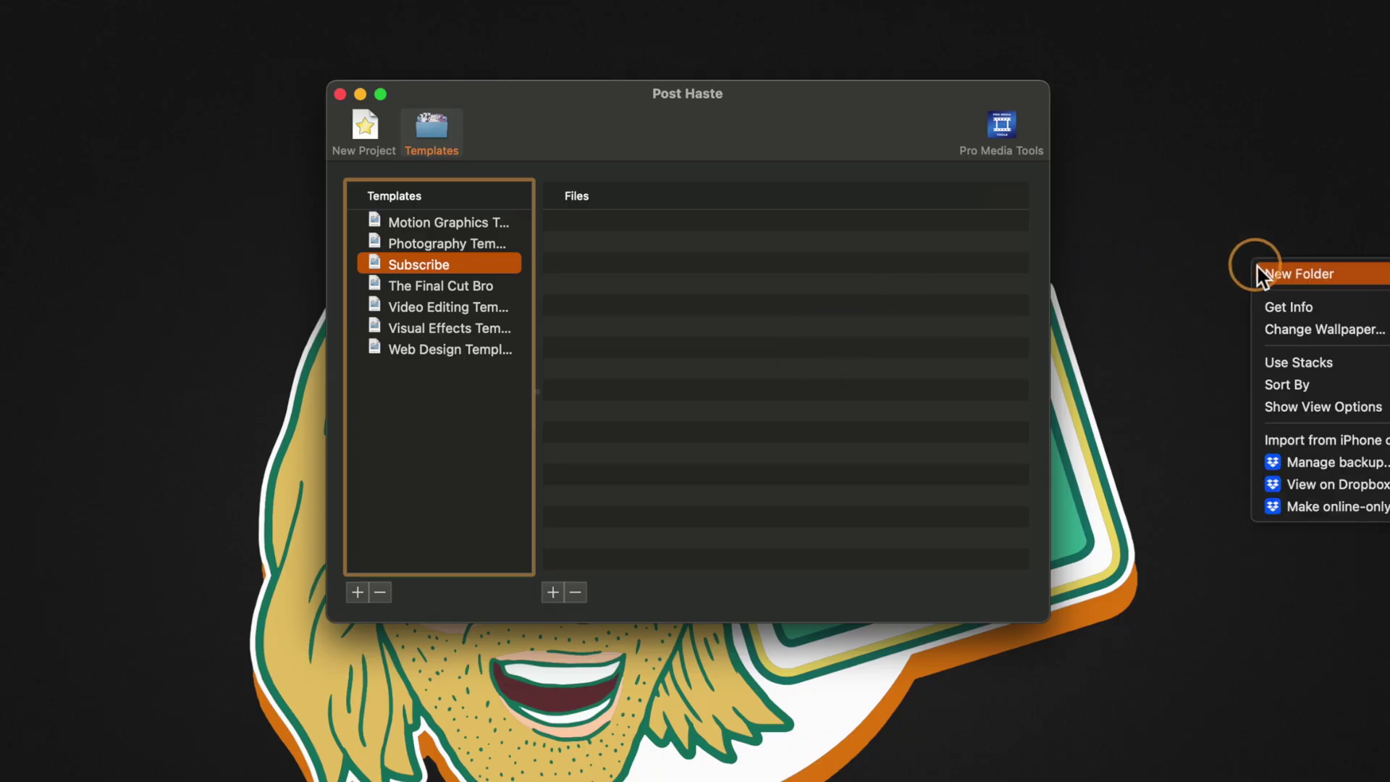
- Create a desktop folder containing 01 Projects, 02 Footage, 03 Audio and 04 Exports subfolders
click(1262, 273)
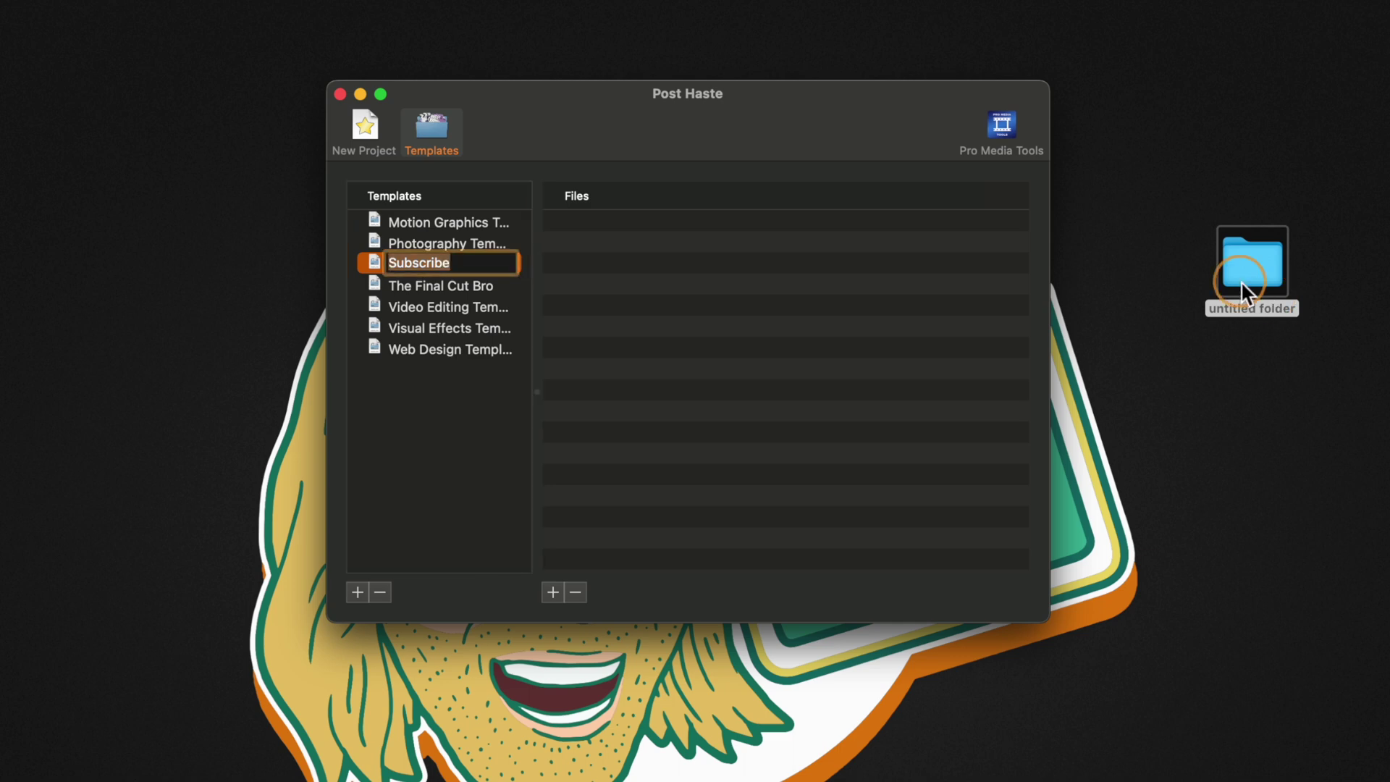
double_click(1259, 278)
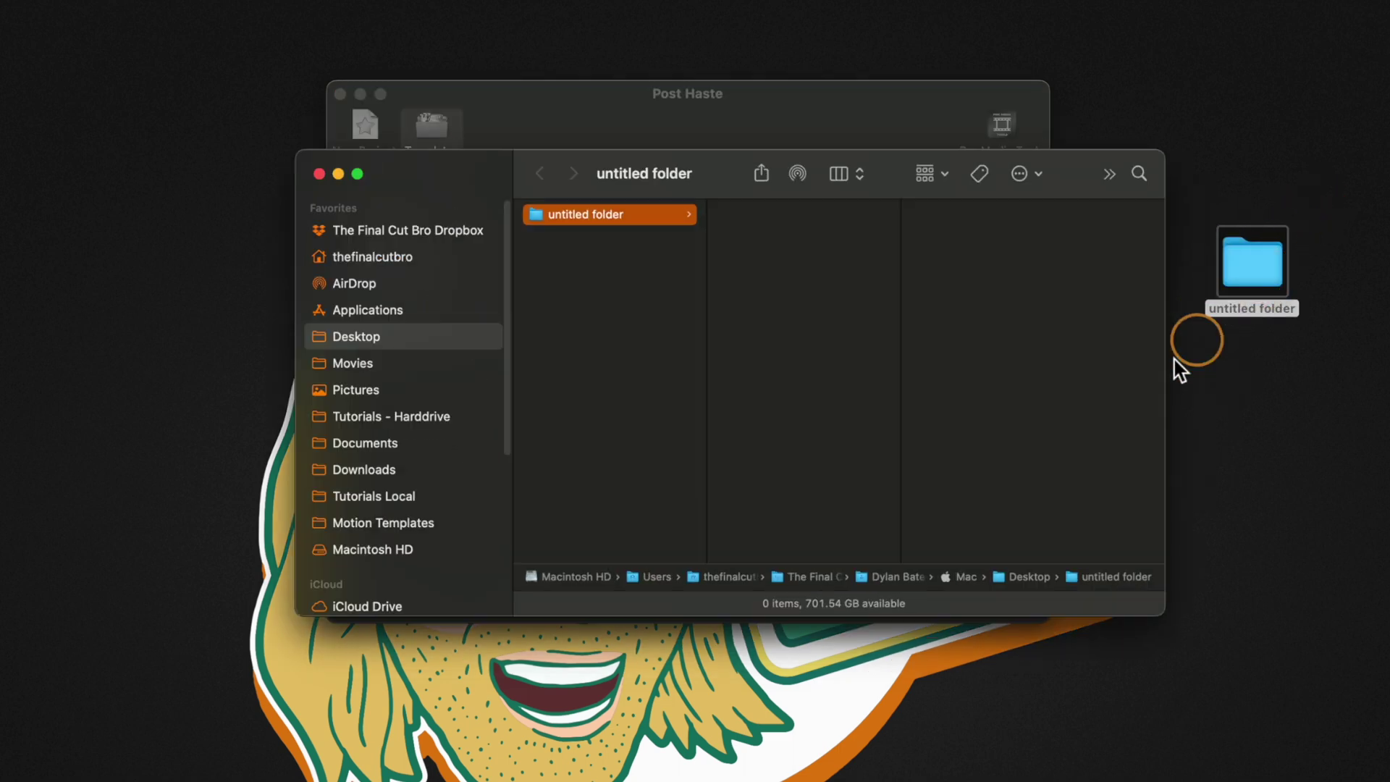
right_click(757, 272)
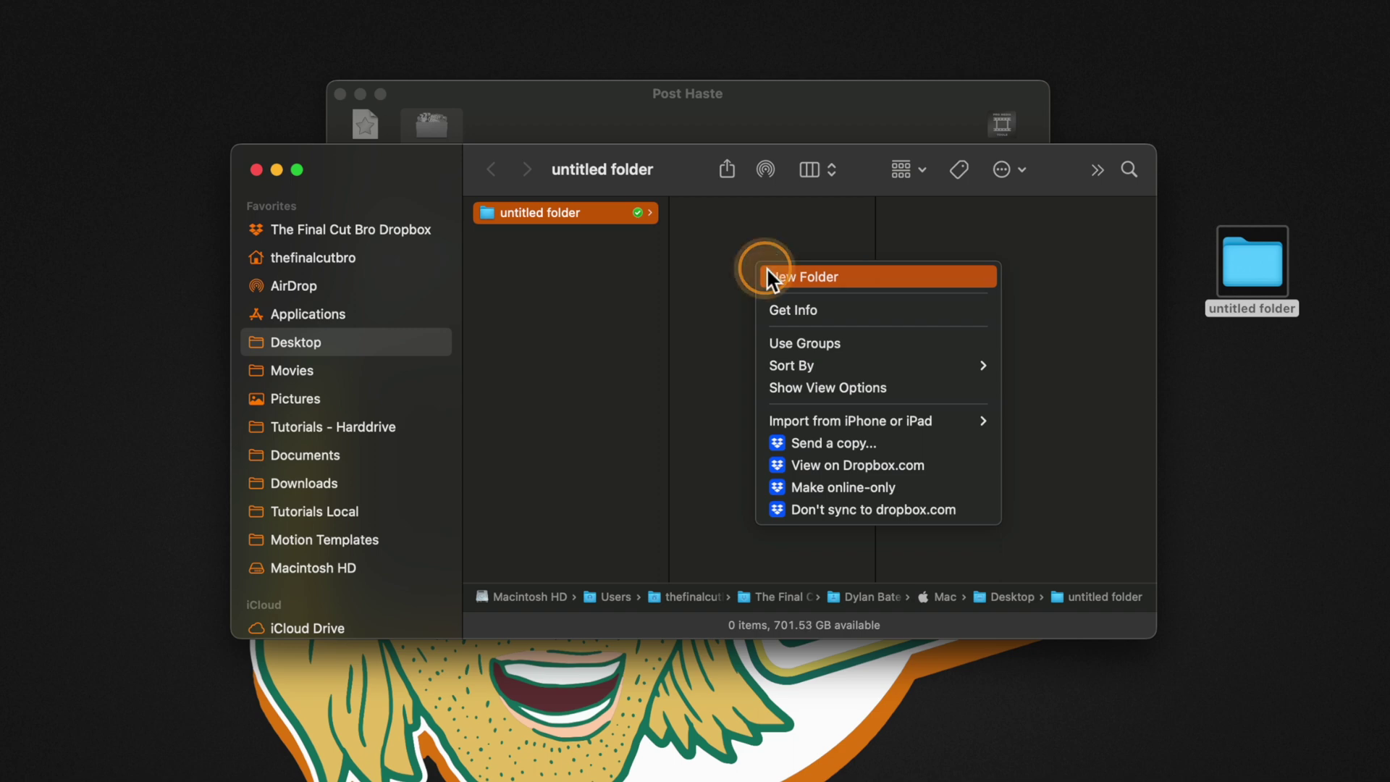
click(768, 273)
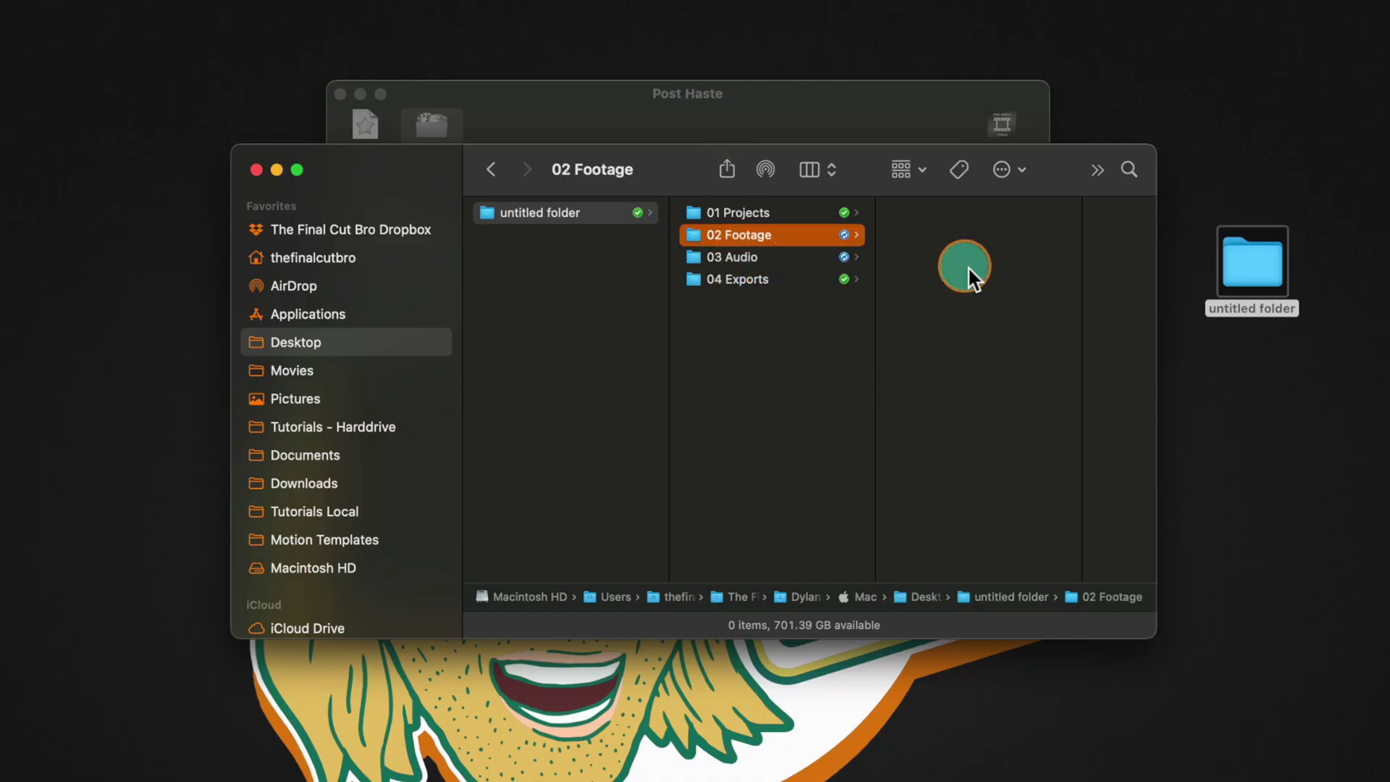
- Add A Cam and B Cam camera folders inside 02 Footage
click(998, 270)
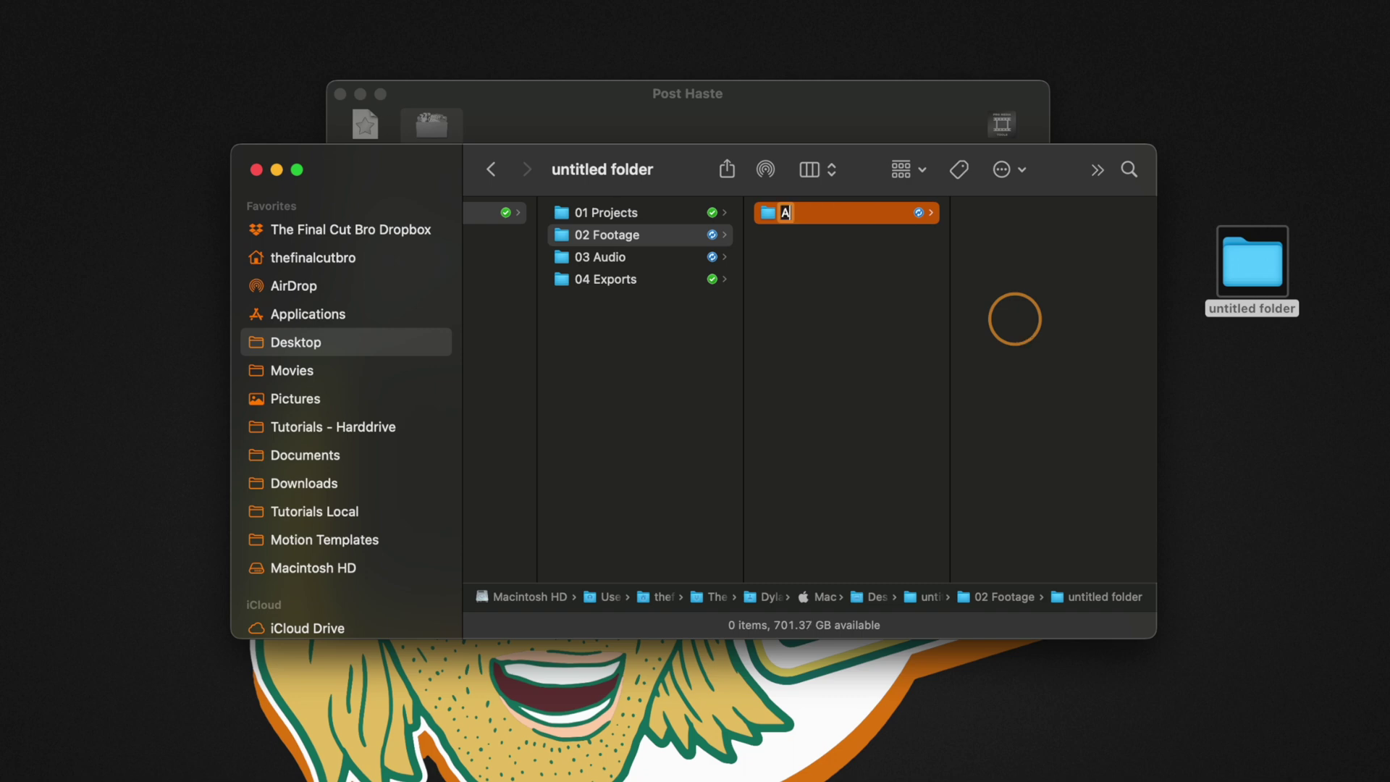
right_click(859, 314)
click(872, 317)
text(B Cam)
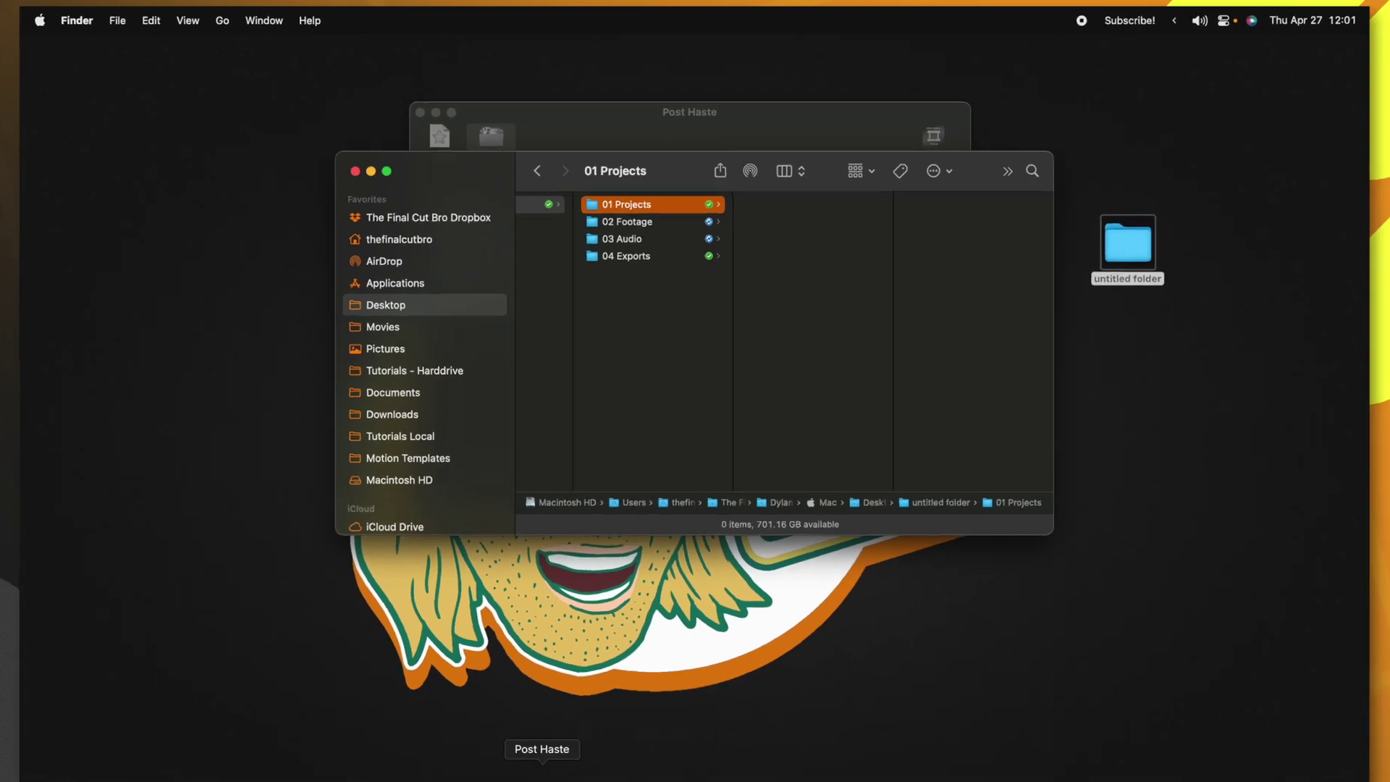
- Create a Final Cut Pro library named [Project Name] saved in untitled folder/01 Projects
click(658, 733)
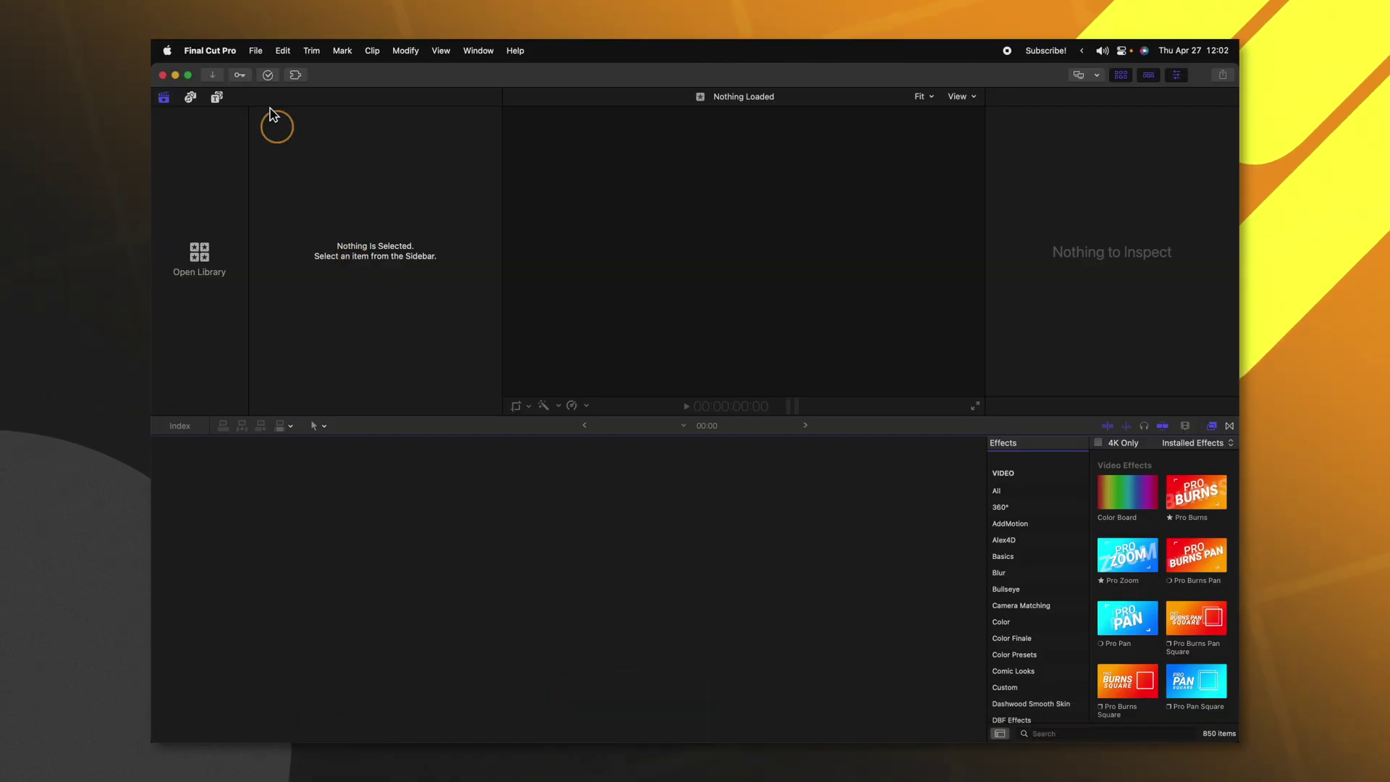
click(255, 50)
mouse_move(262, 75)
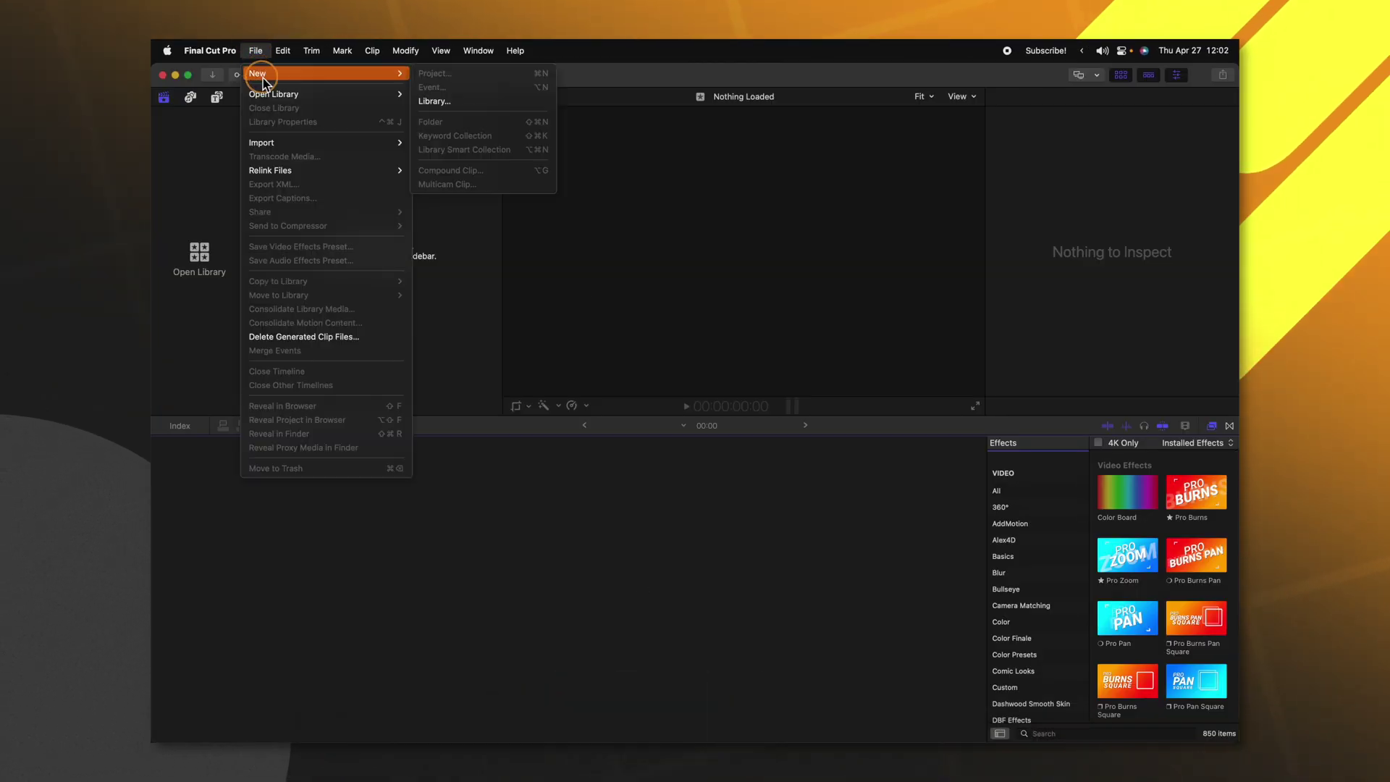
click(479, 103)
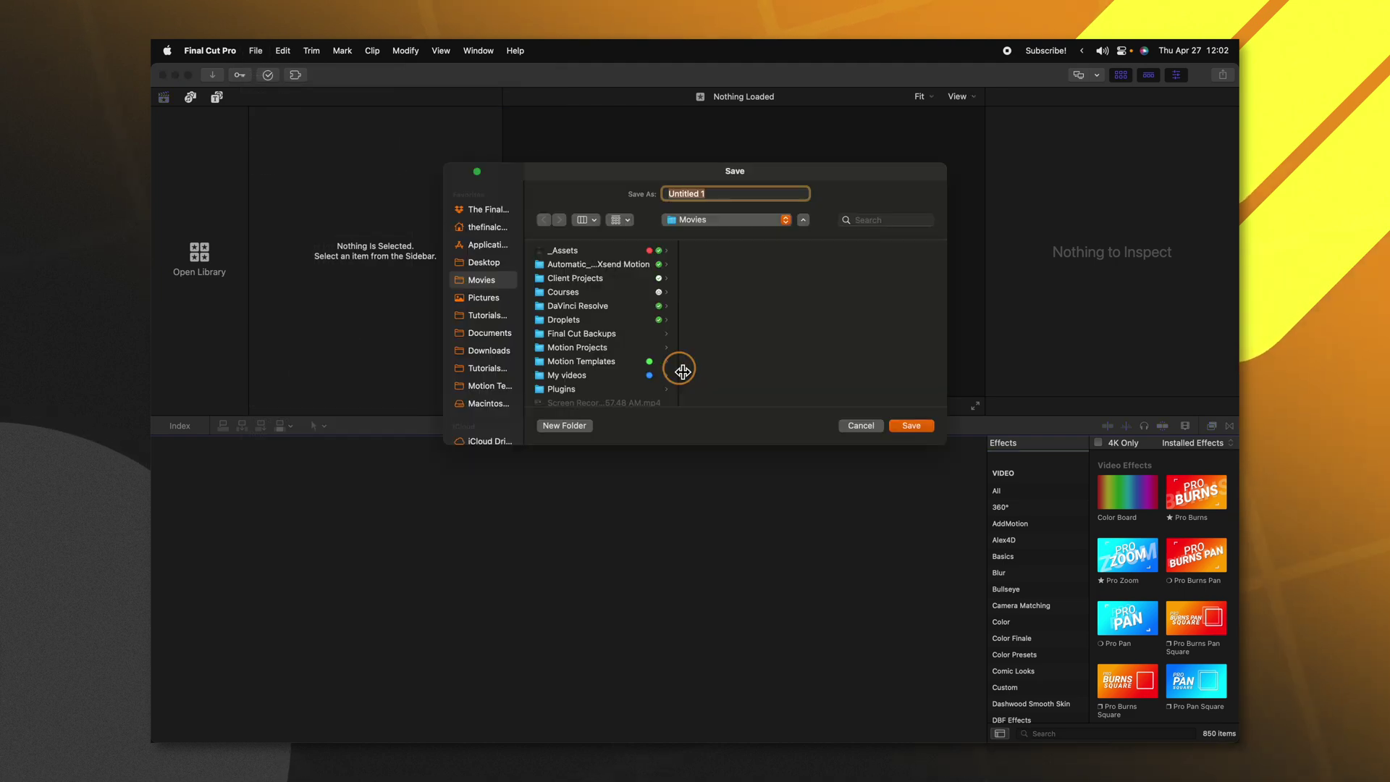
text([Project Name)
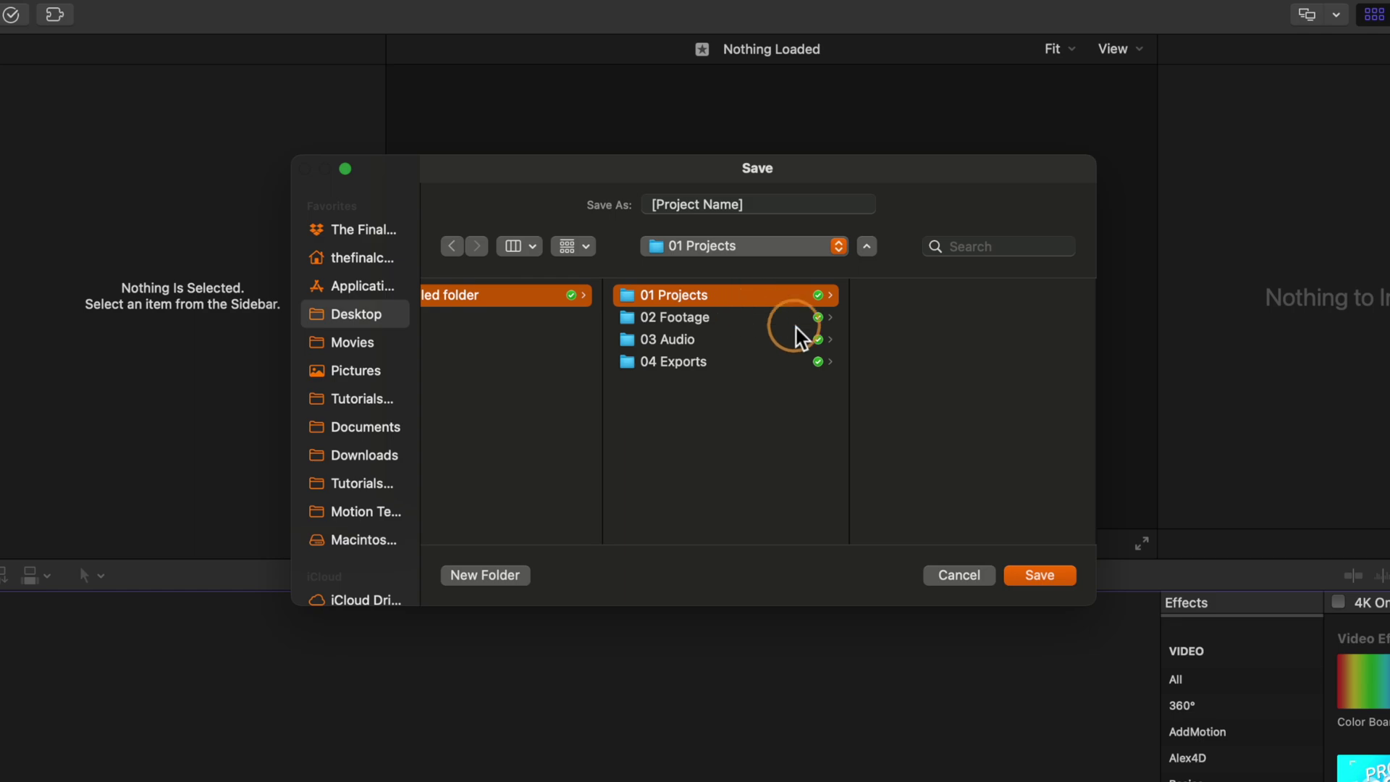
click(1040, 575)
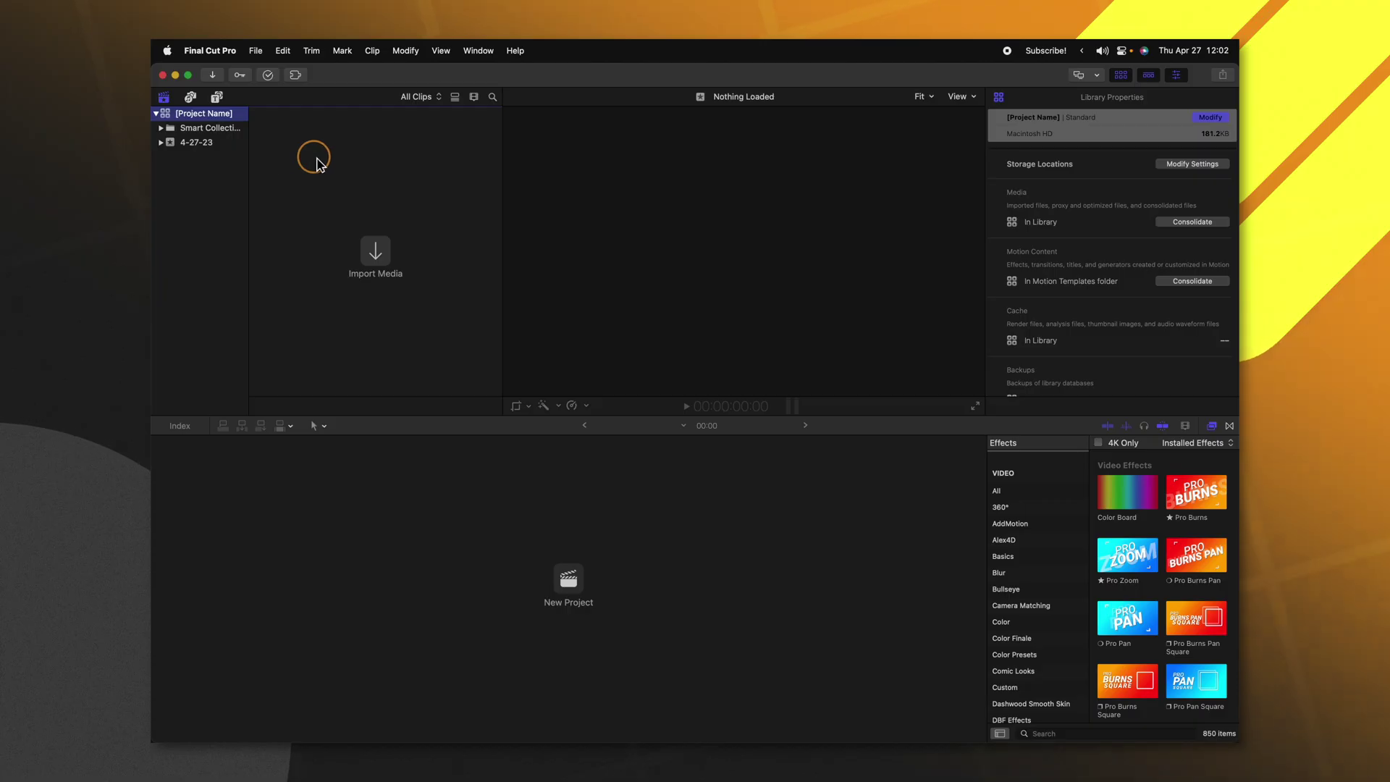
- Add a [Project Name] project and the logo image tagged Logo, then quit Final Cut Pro
key(super+n)
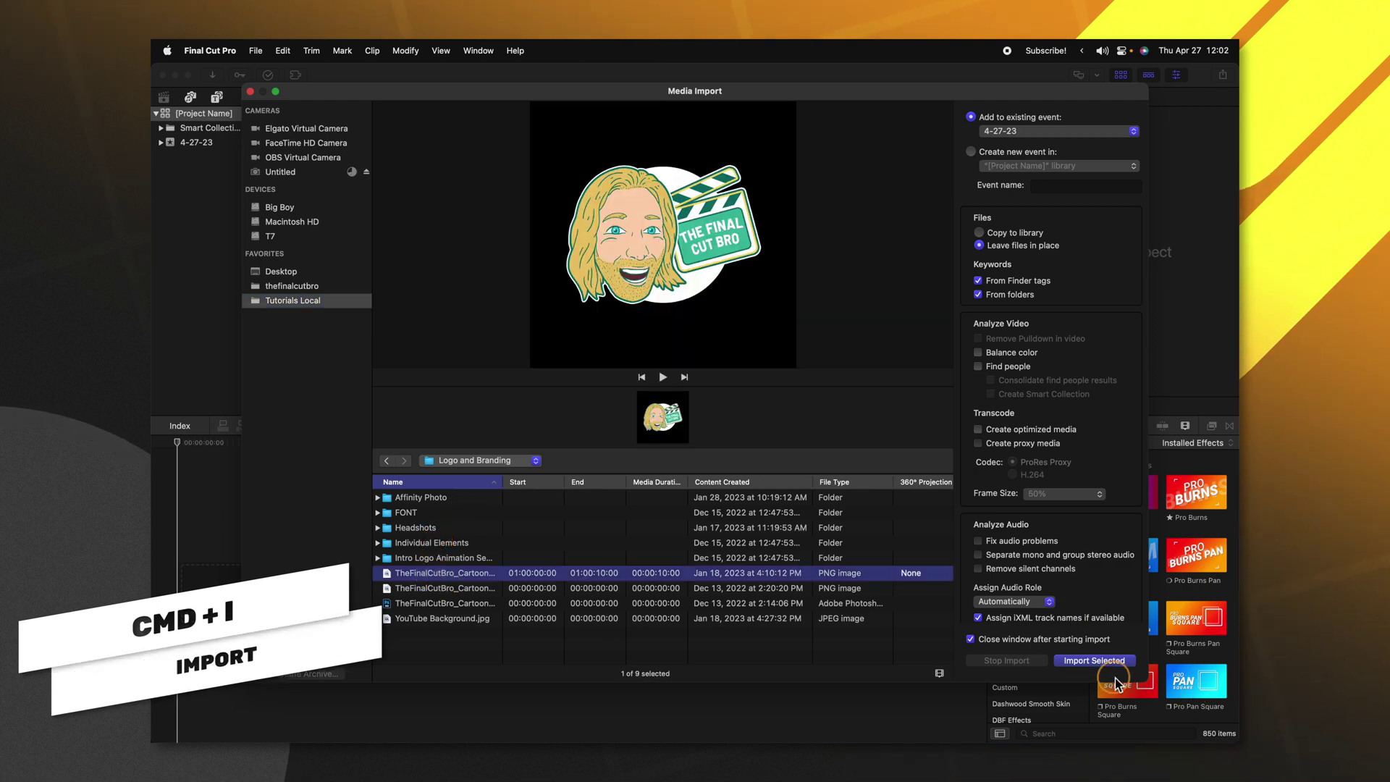
click(1115, 664)
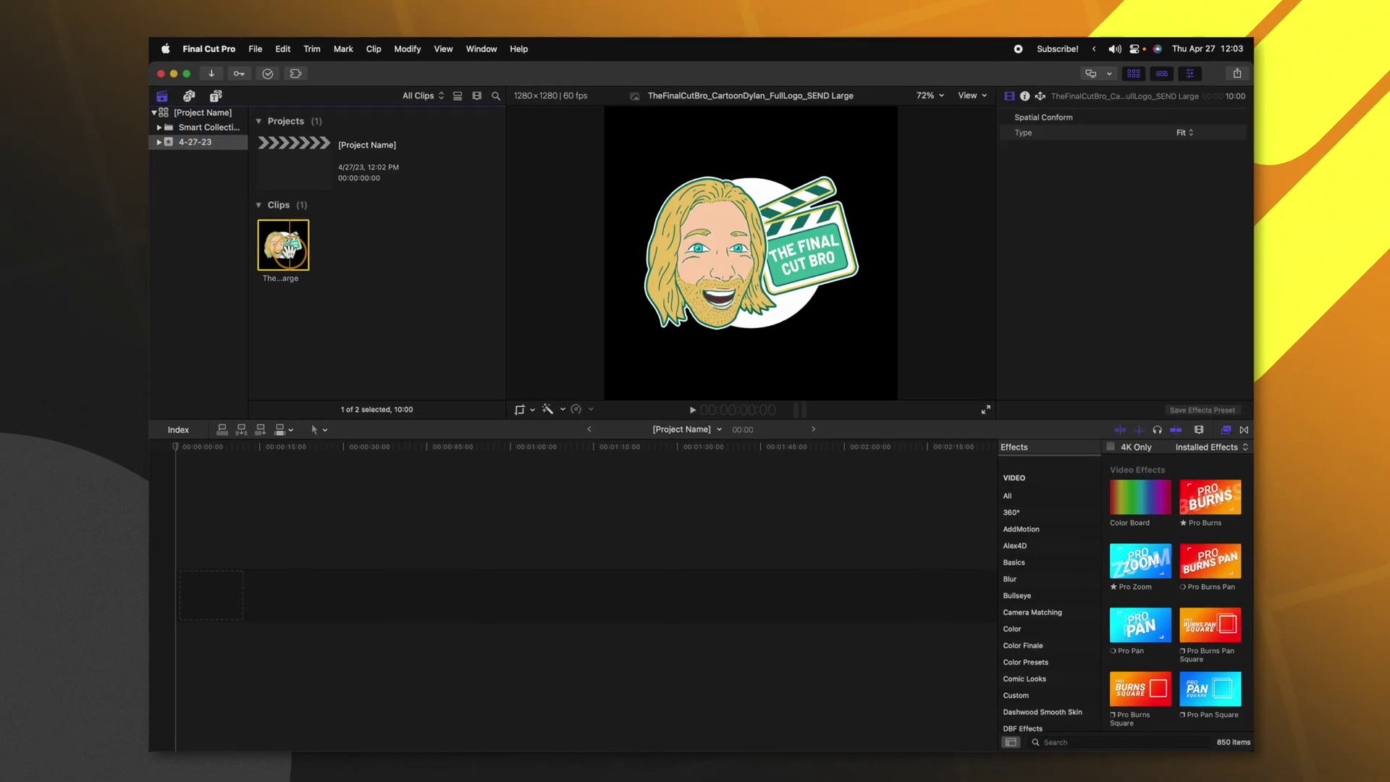
key(super+k)
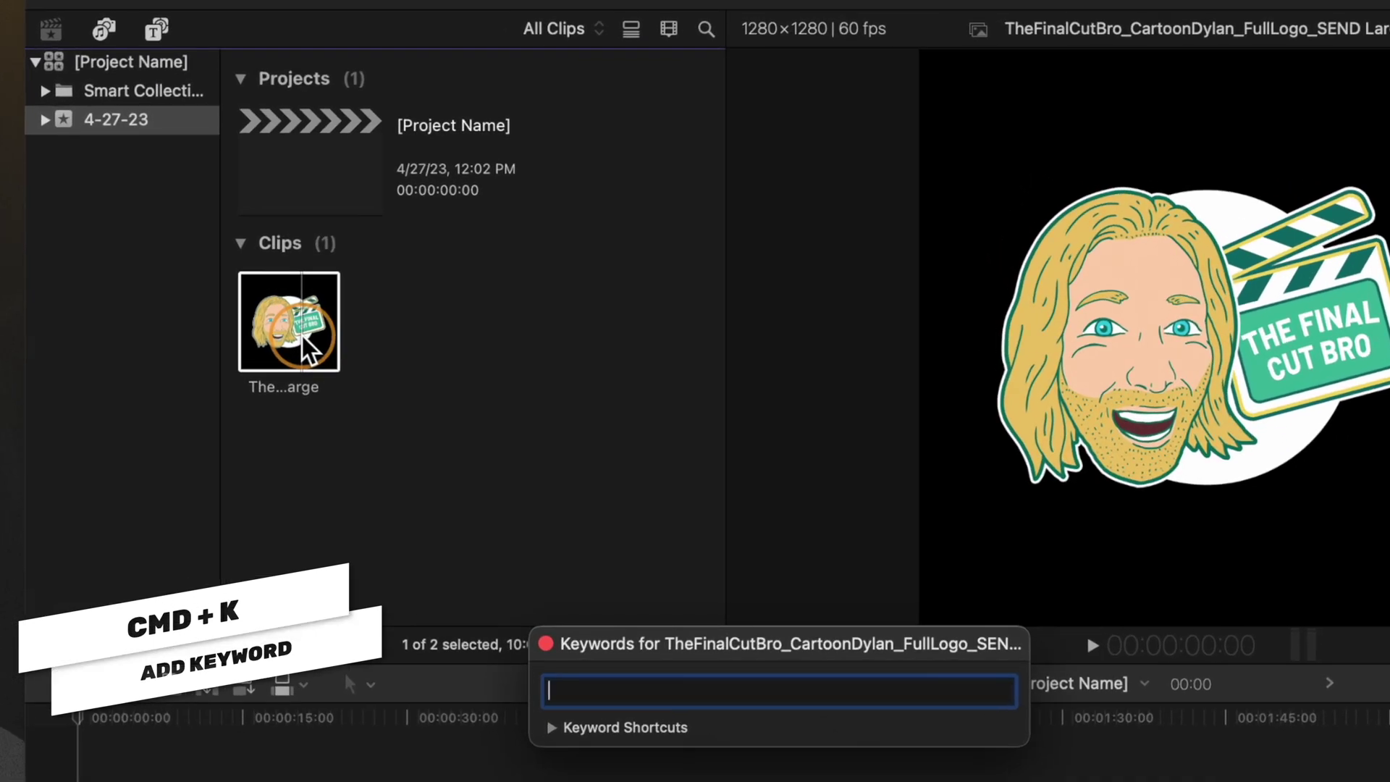
click(546, 641)
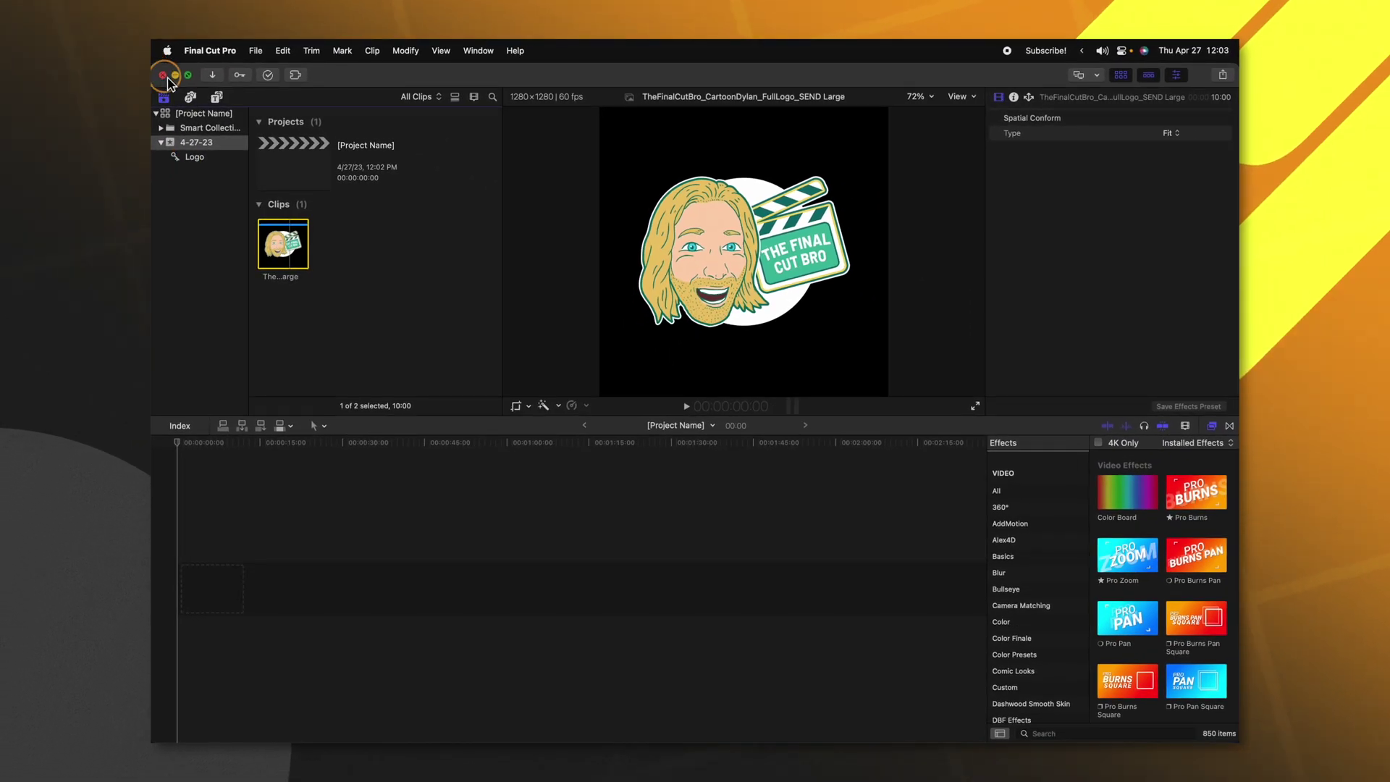
key(super+q)
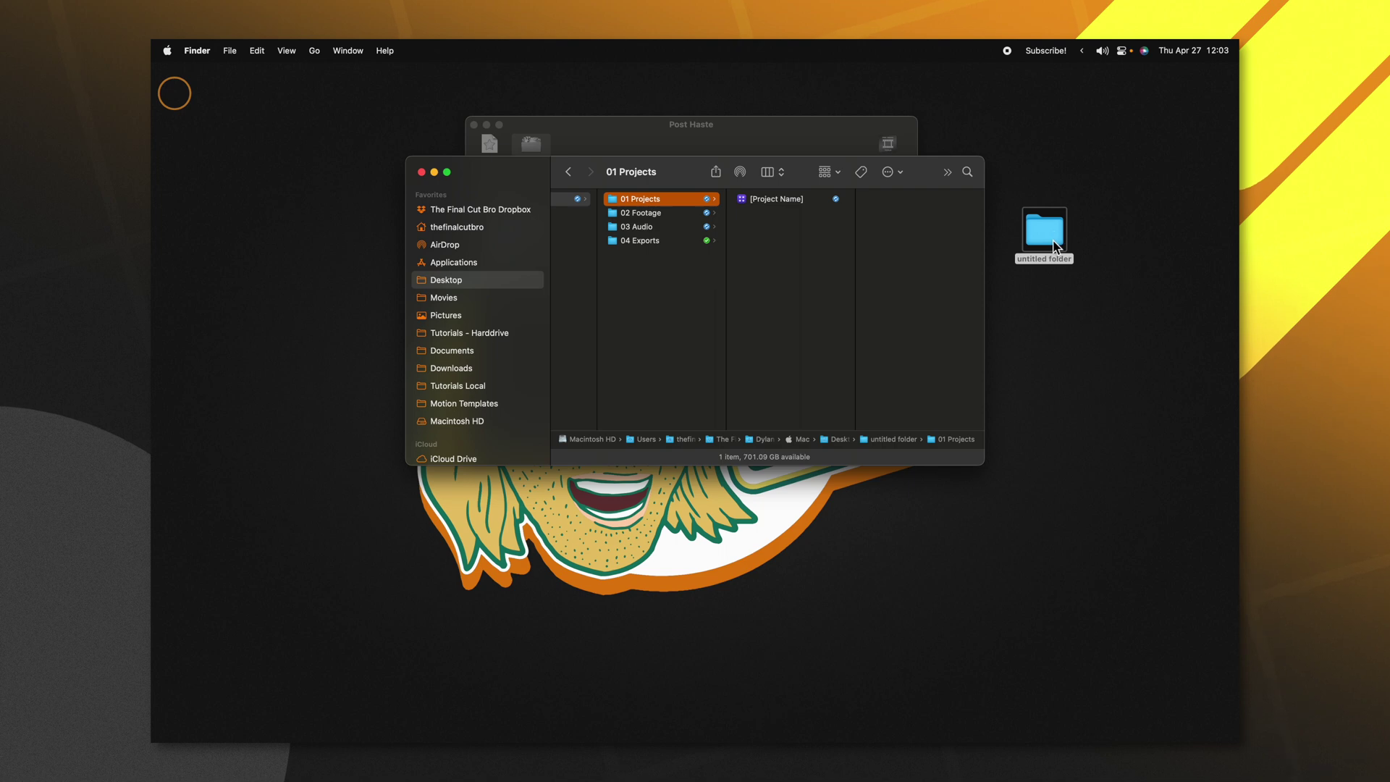
- Drag folders 01 Projects through 04 Exports from untitled folder into the Subscribe template's files
double_click(1050, 230)
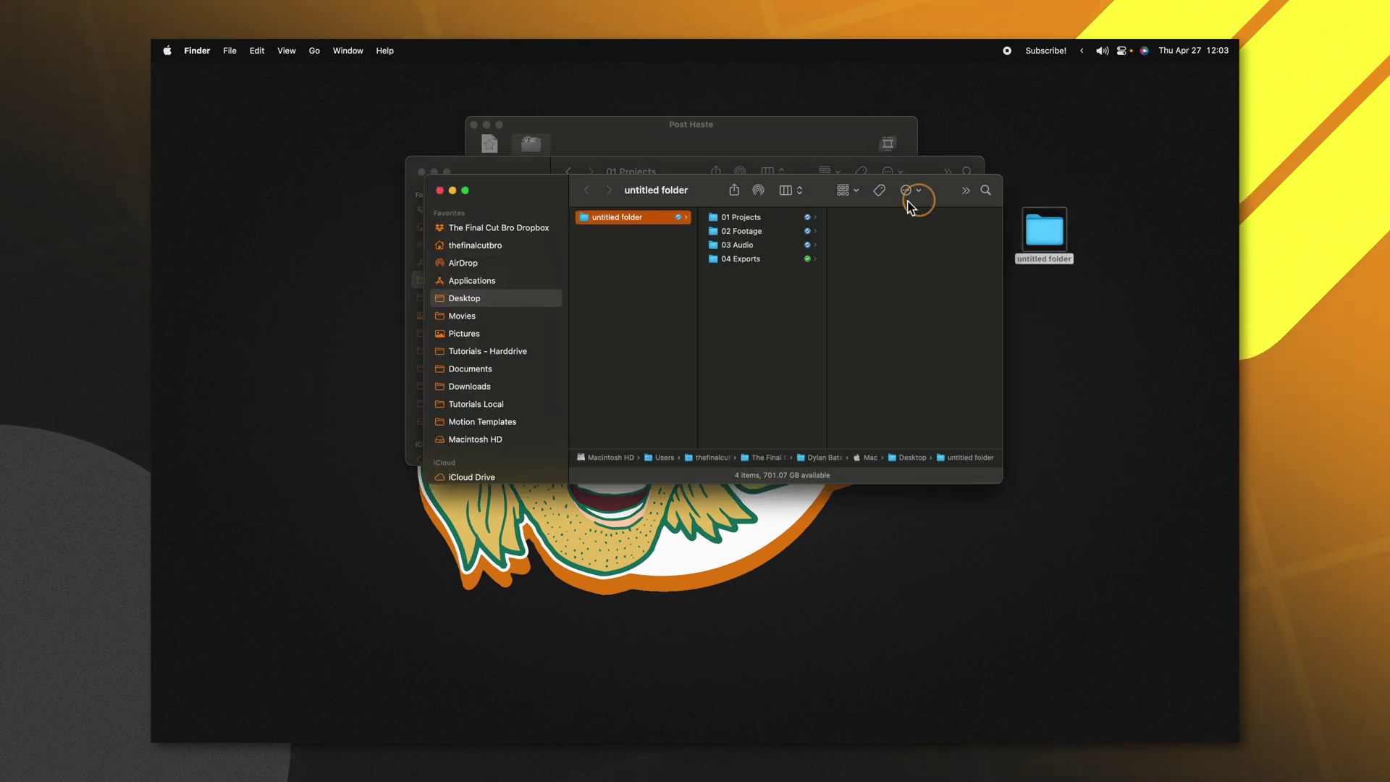
drag(818, 187, 852, 252)
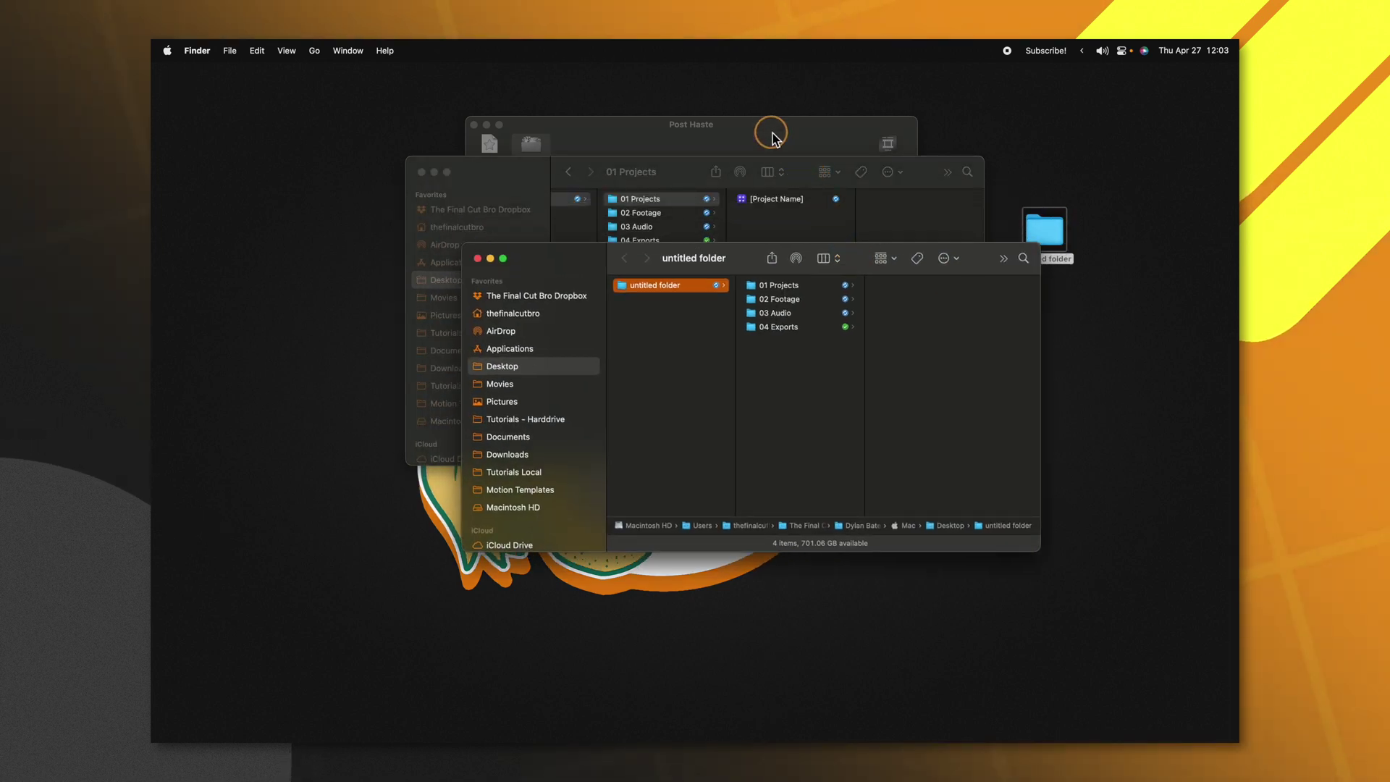
click(772, 136)
click(989, 281)
drag(856, 249, 856, 330)
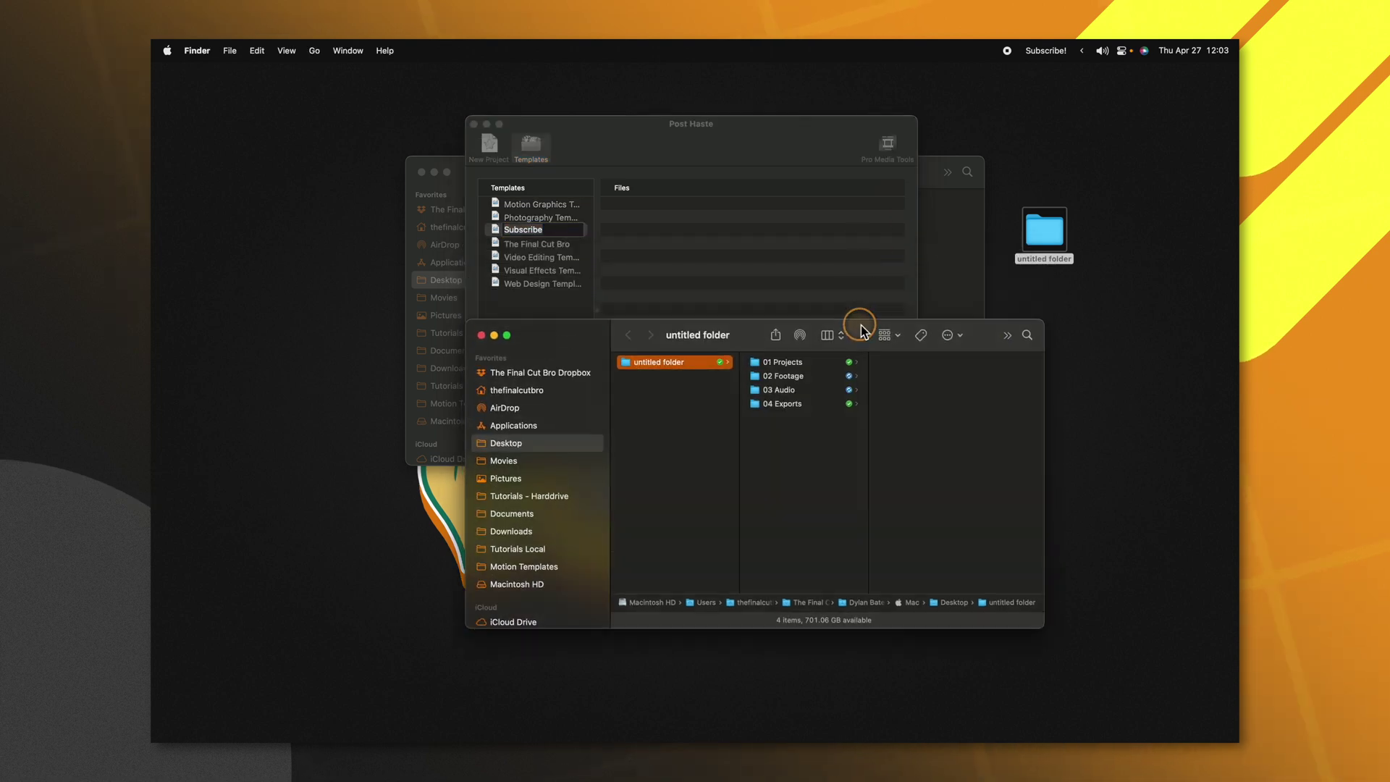
drag(858, 420, 738, 230)
click(762, 127)
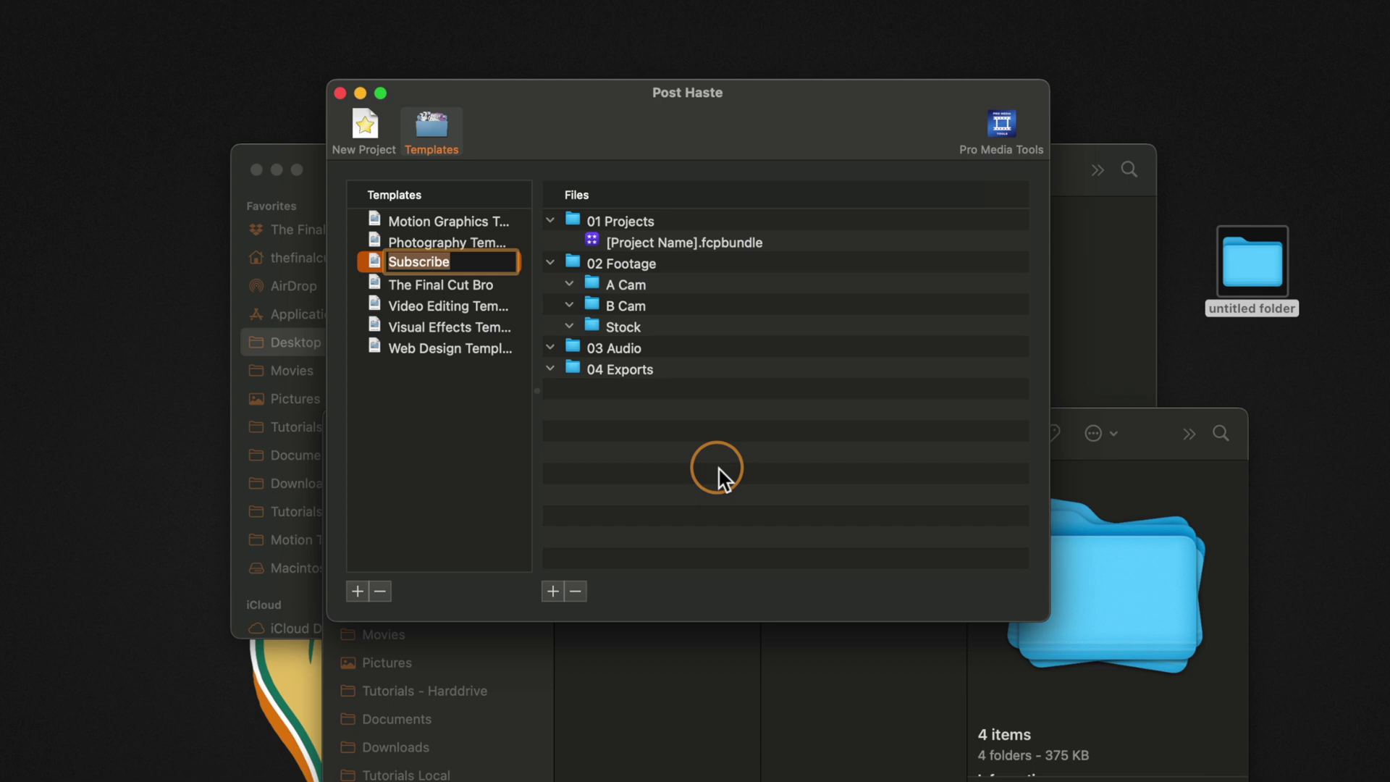
- Set up a new project from the Subscribe template, numbered T301, with the Client value left empty
click(351, 143)
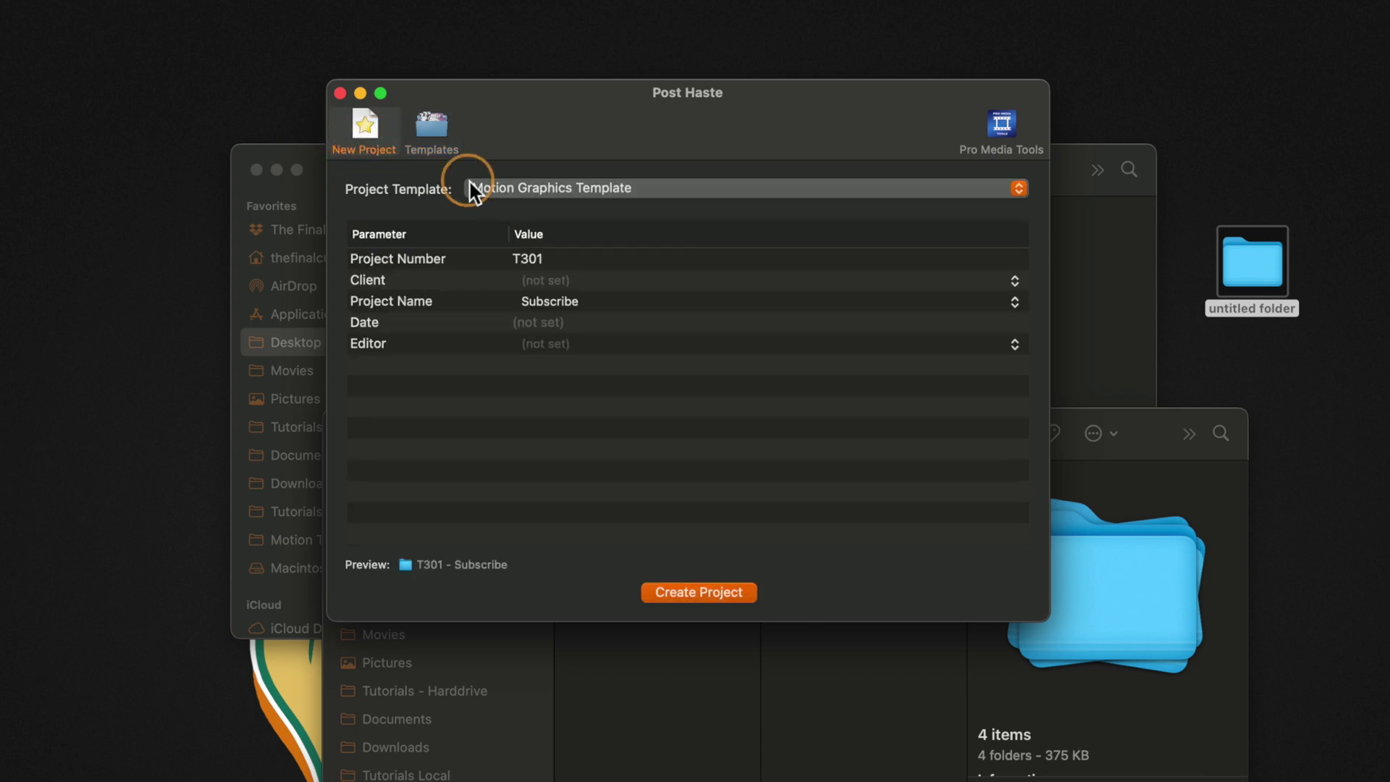
click(535, 193)
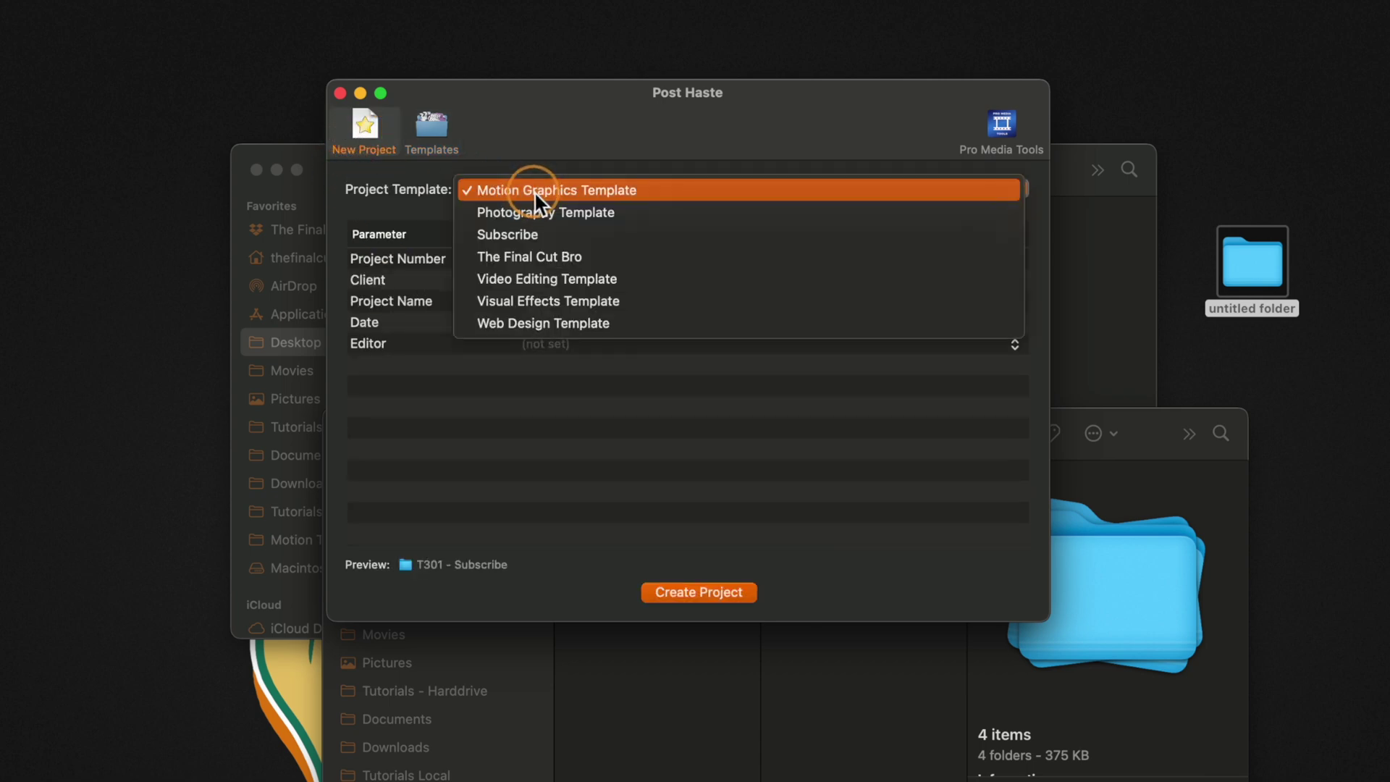
click(536, 233)
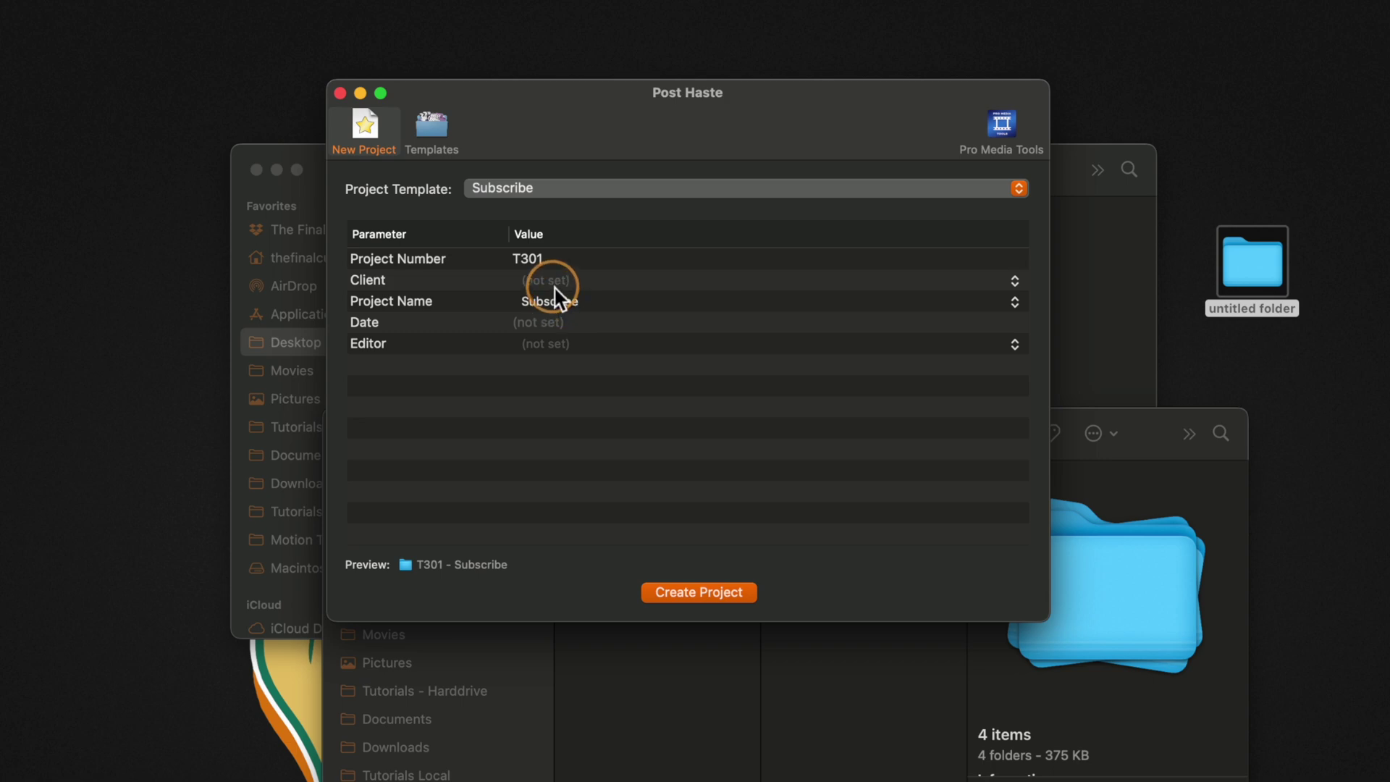
click(554, 282)
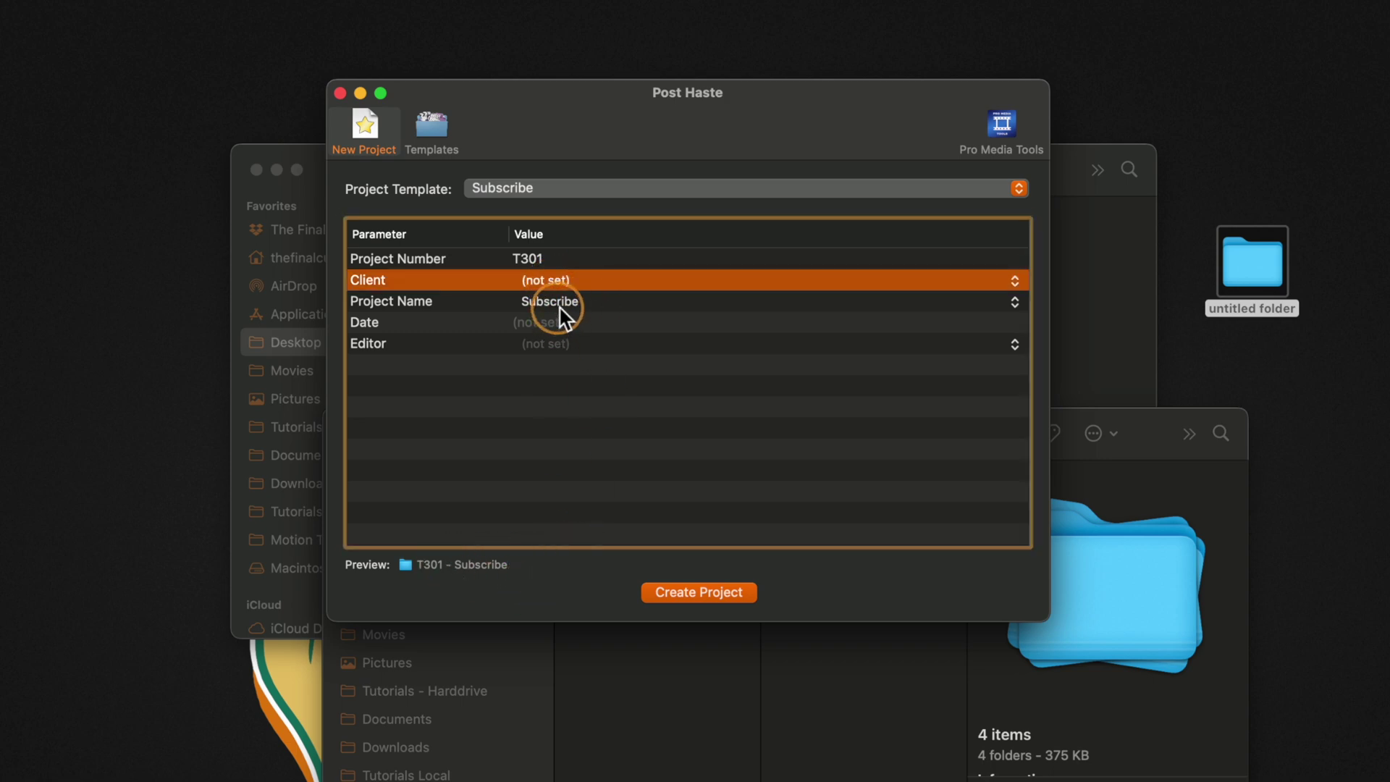
click(562, 278)
text(Dig)
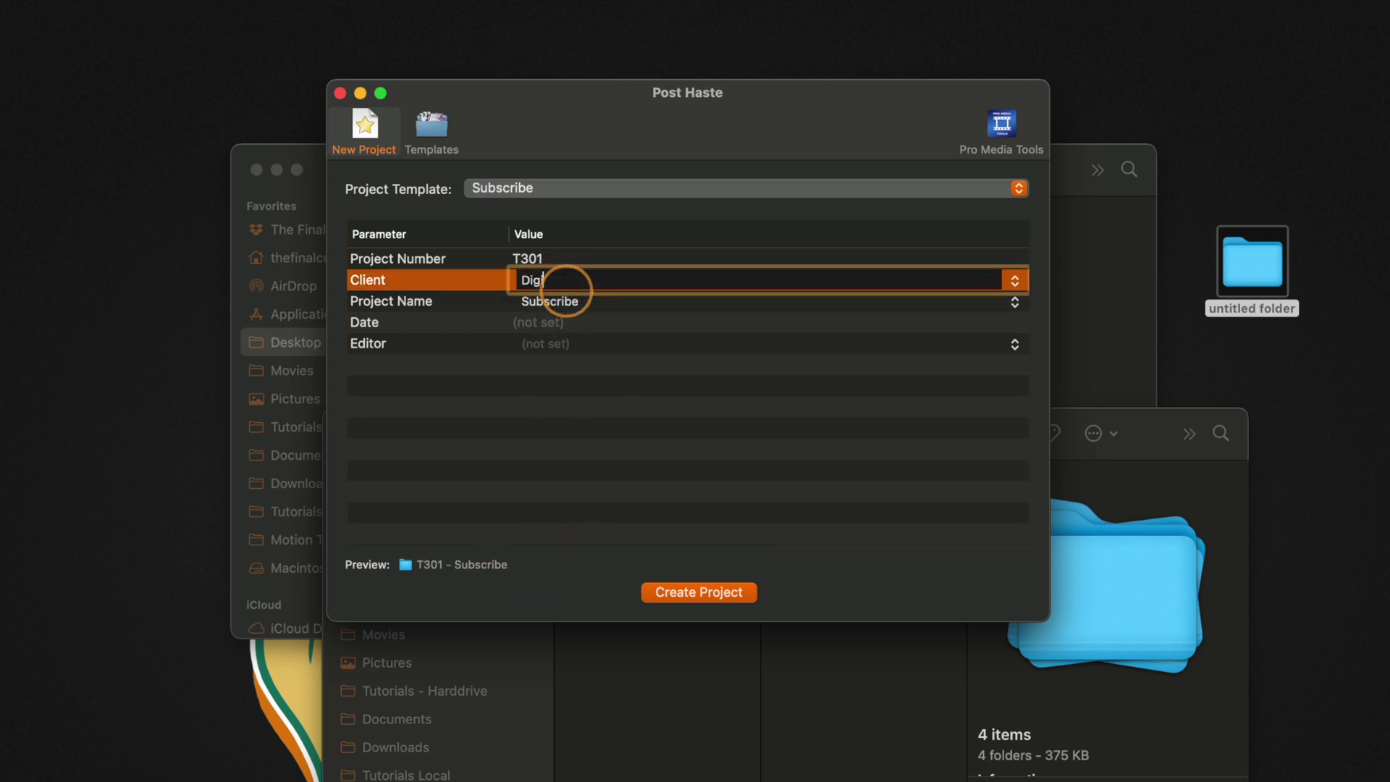
text(ital Rebelion)
key(Tab)
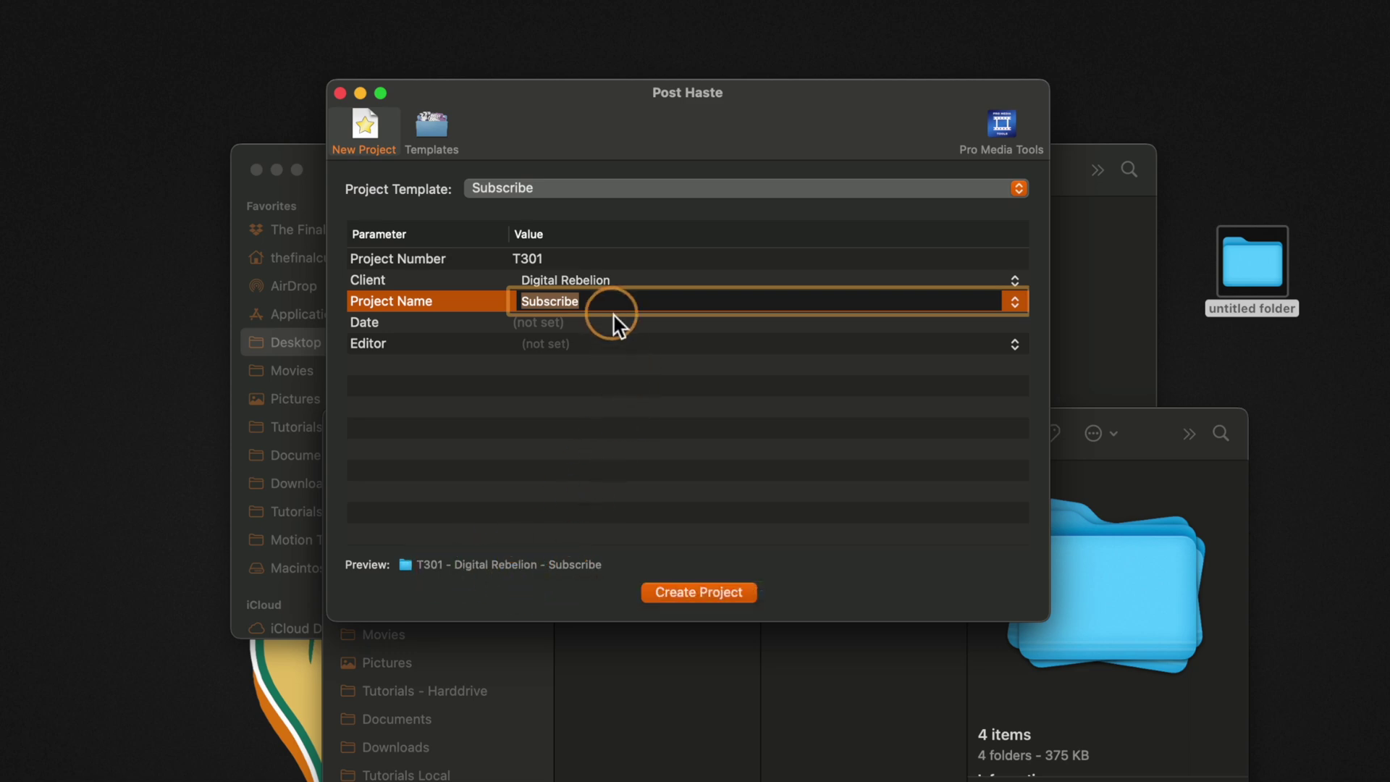
click(590, 278)
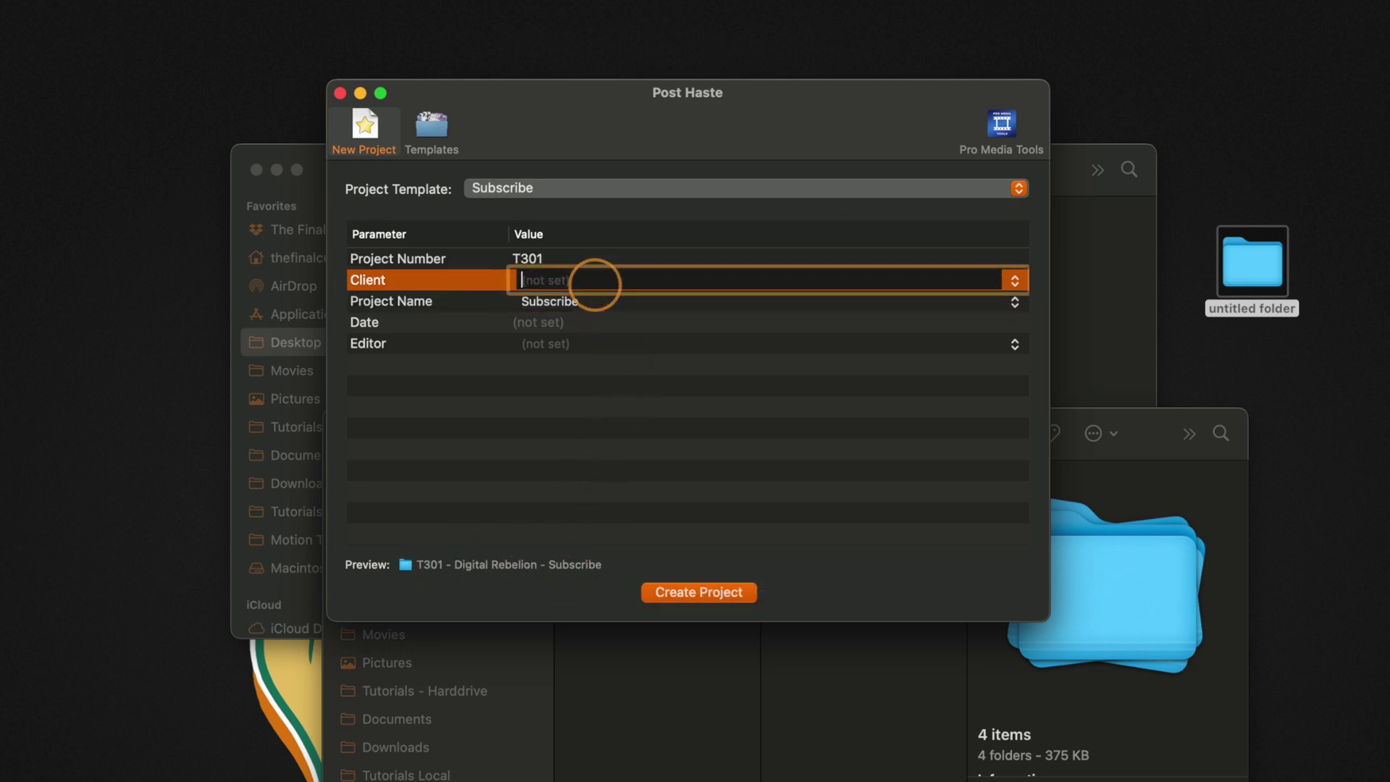
key(Tab)
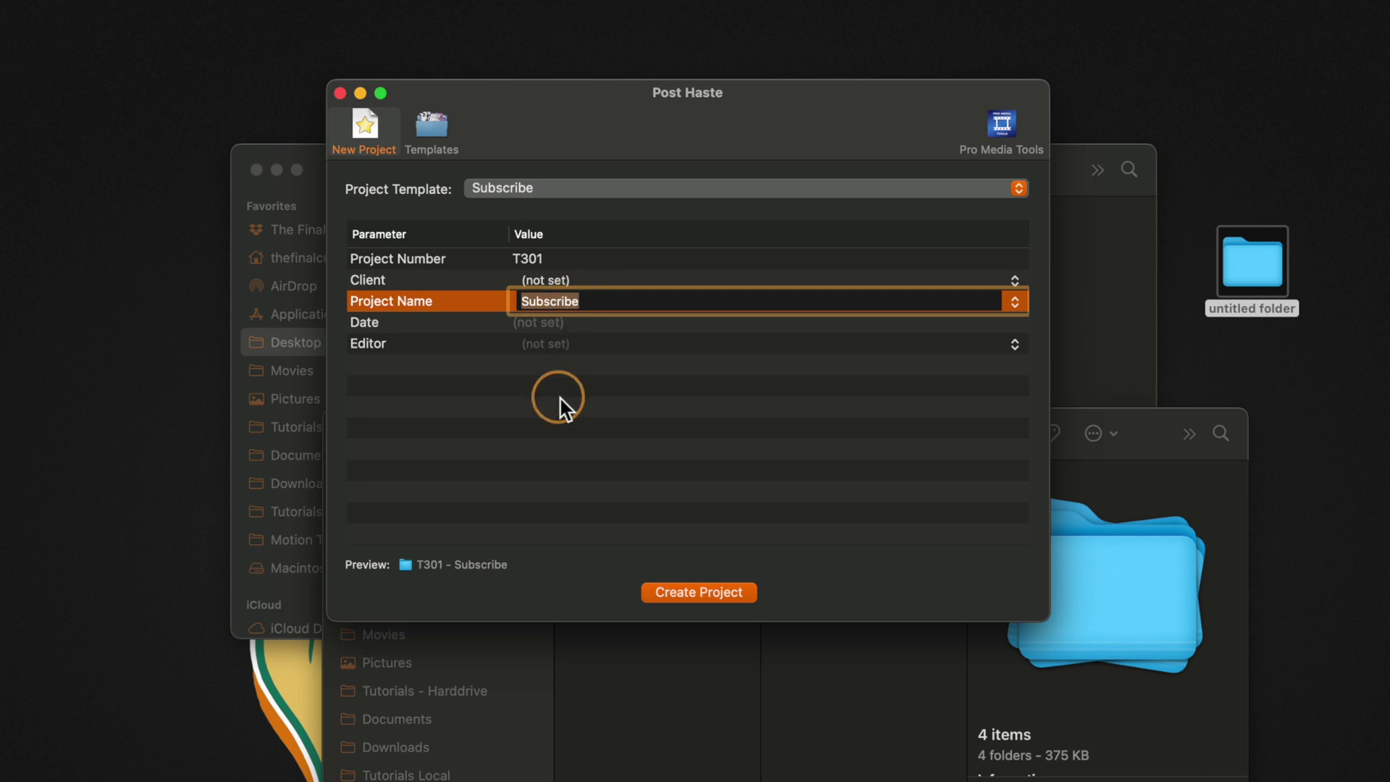
click(574, 351)
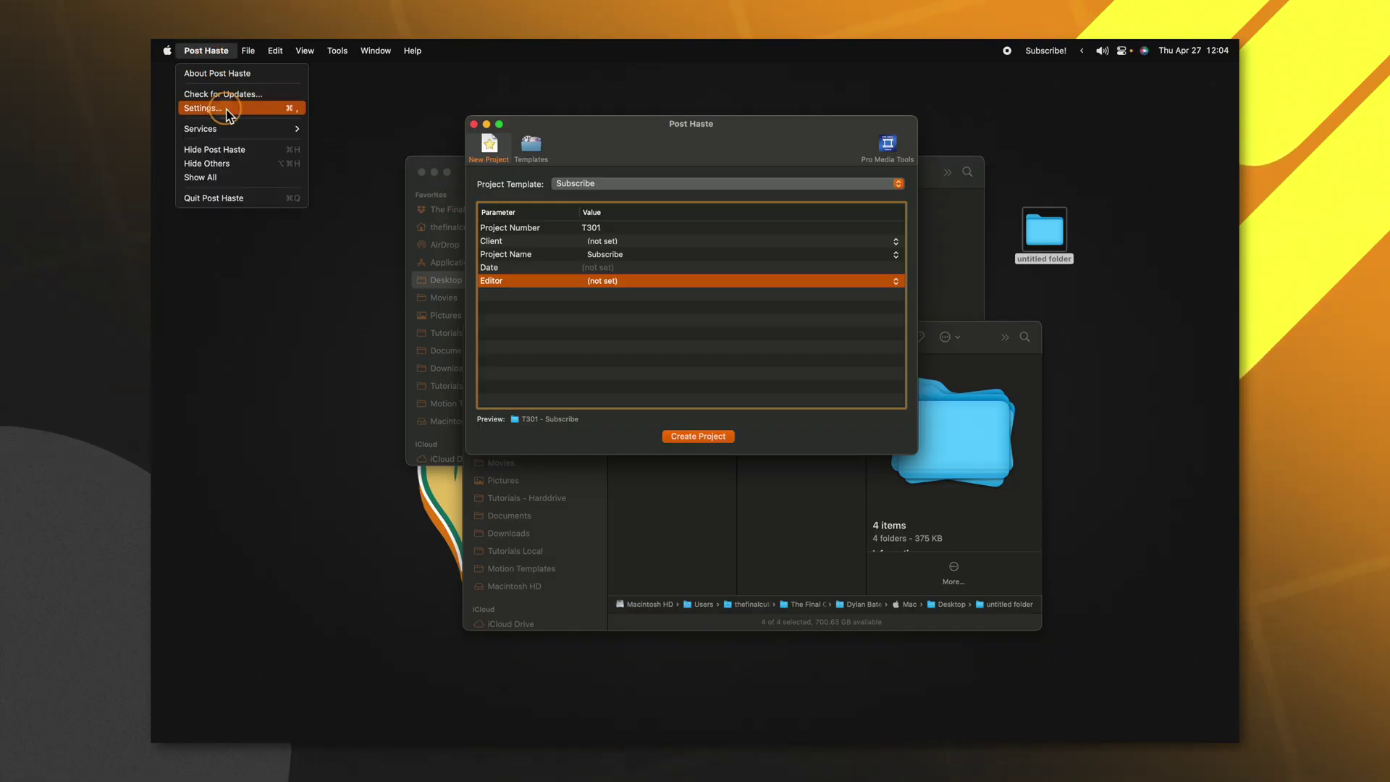
- Delete the Date parameter from Post Haste's project parameters in Settings
click(226, 113)
click(283, 198)
click(318, 198)
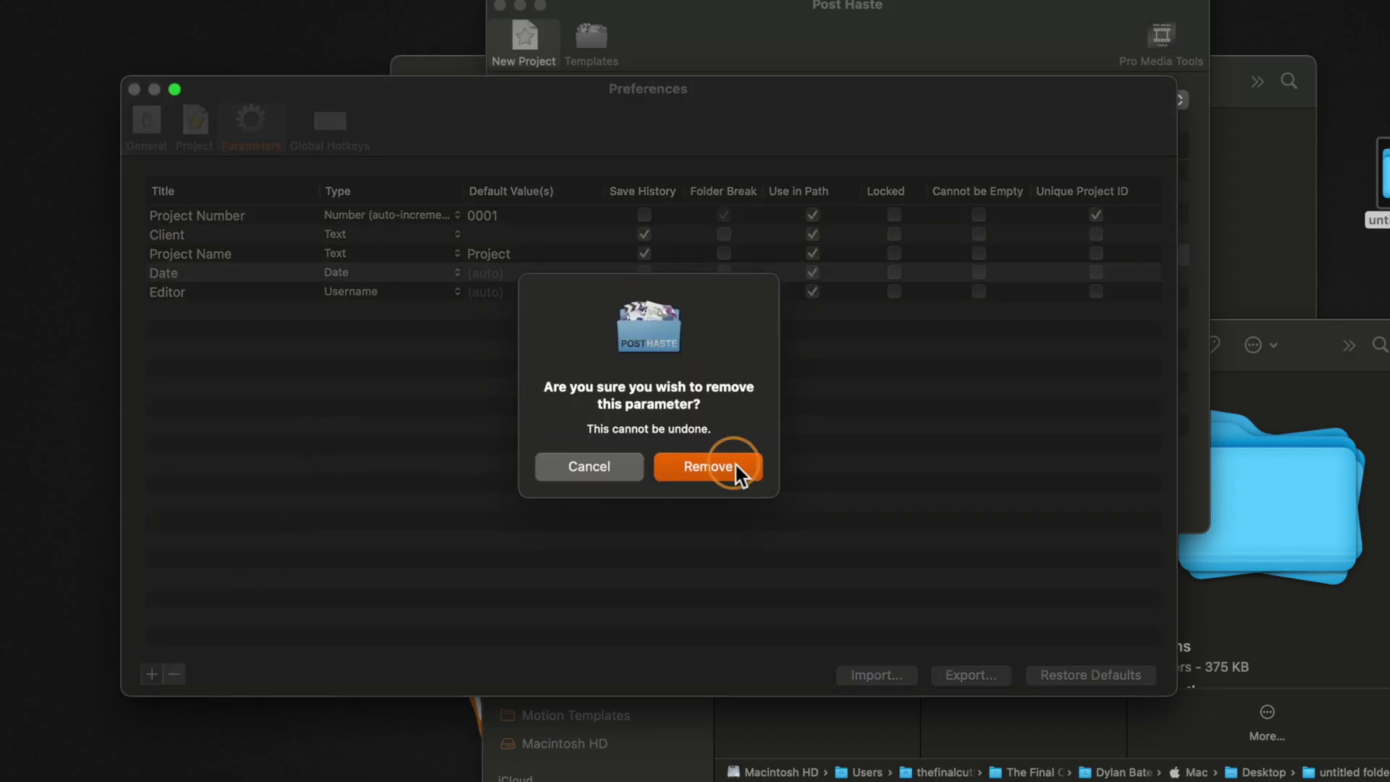
click(733, 469)
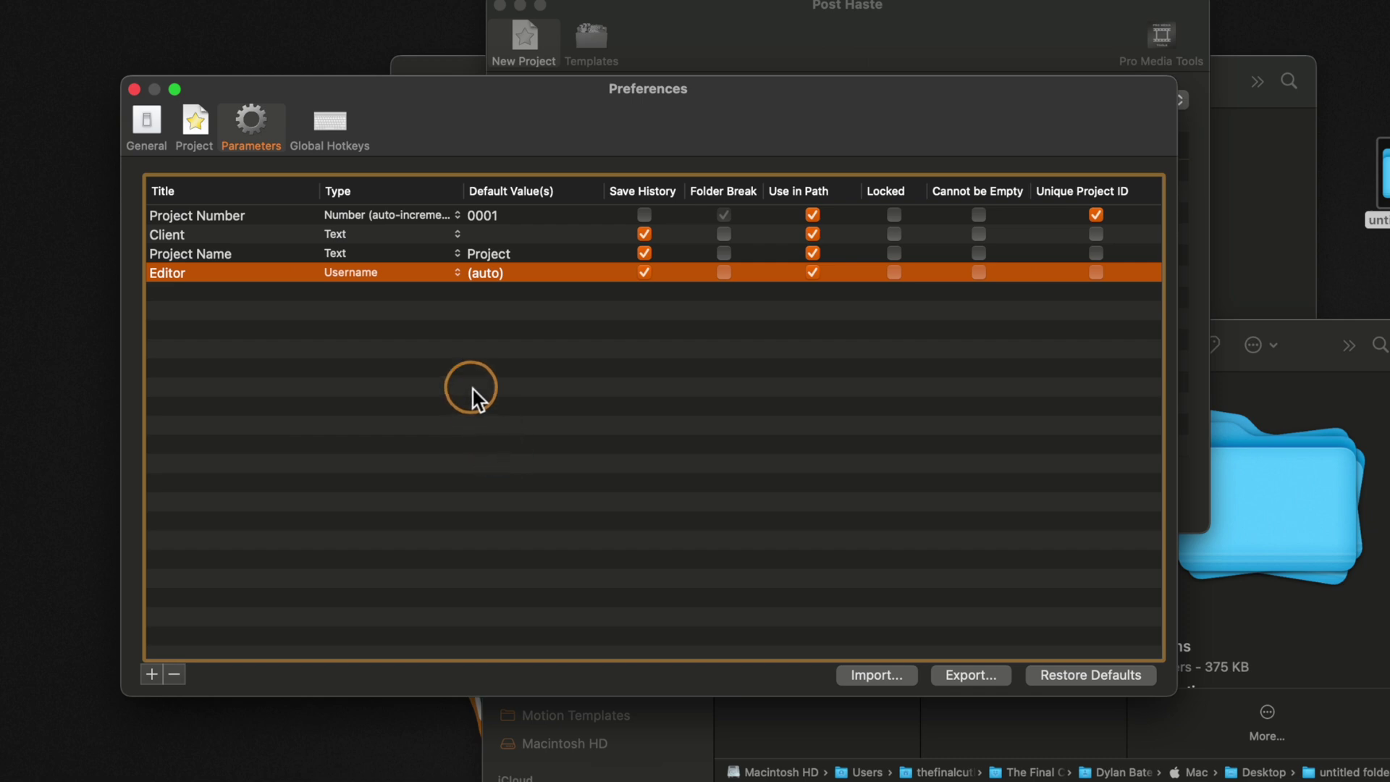
click(134, 95)
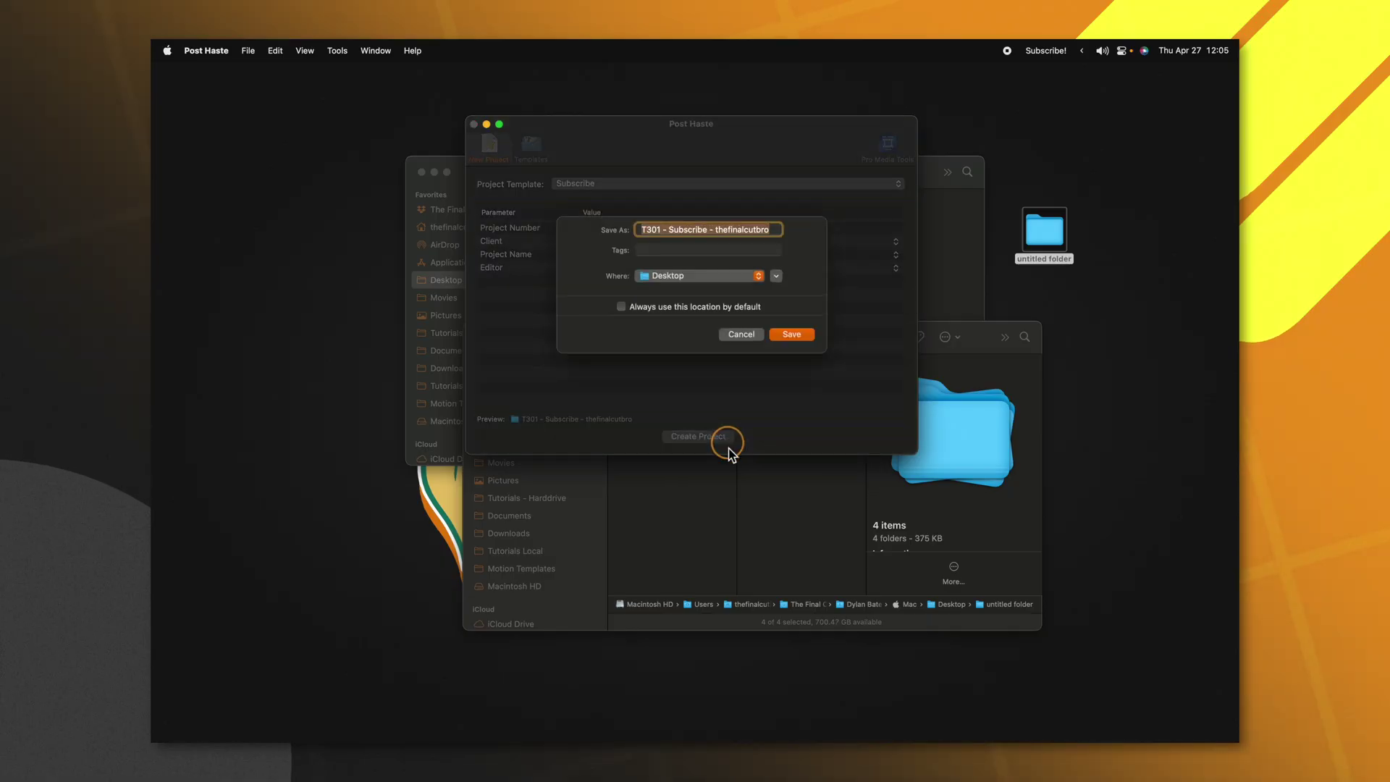
- Save the T301 - Subscribe project to the Desktop and open its Subscribe library in Final Cut Pro
click(794, 334)
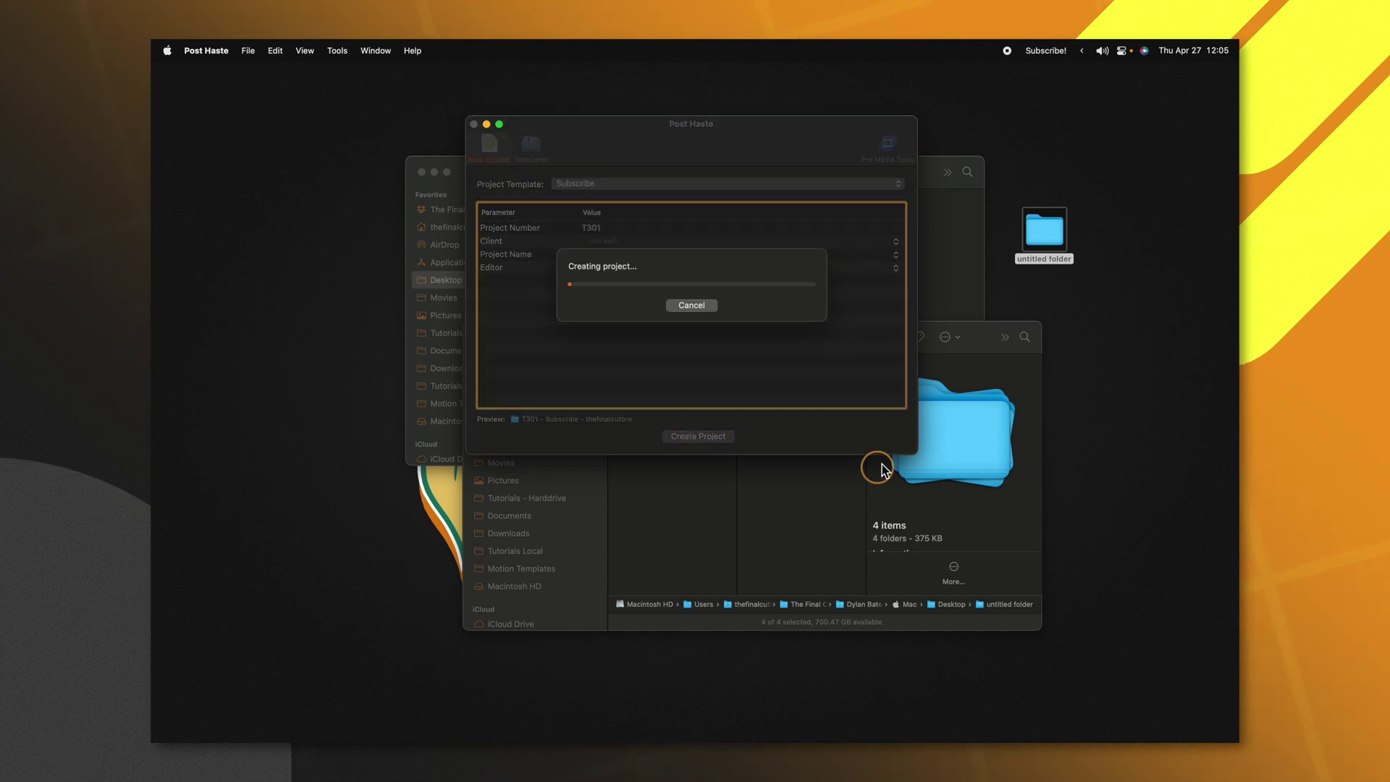
click(568, 327)
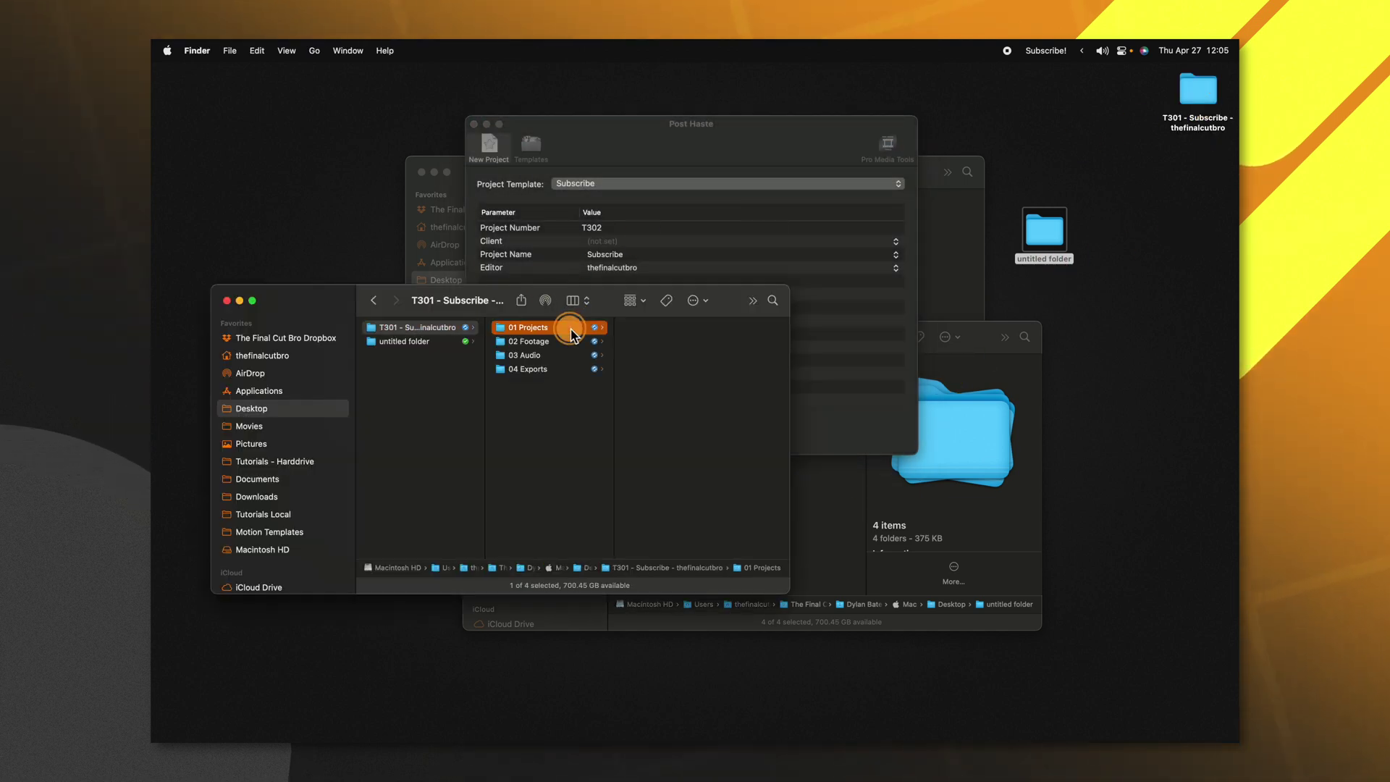
click(655, 328)
click(598, 630)
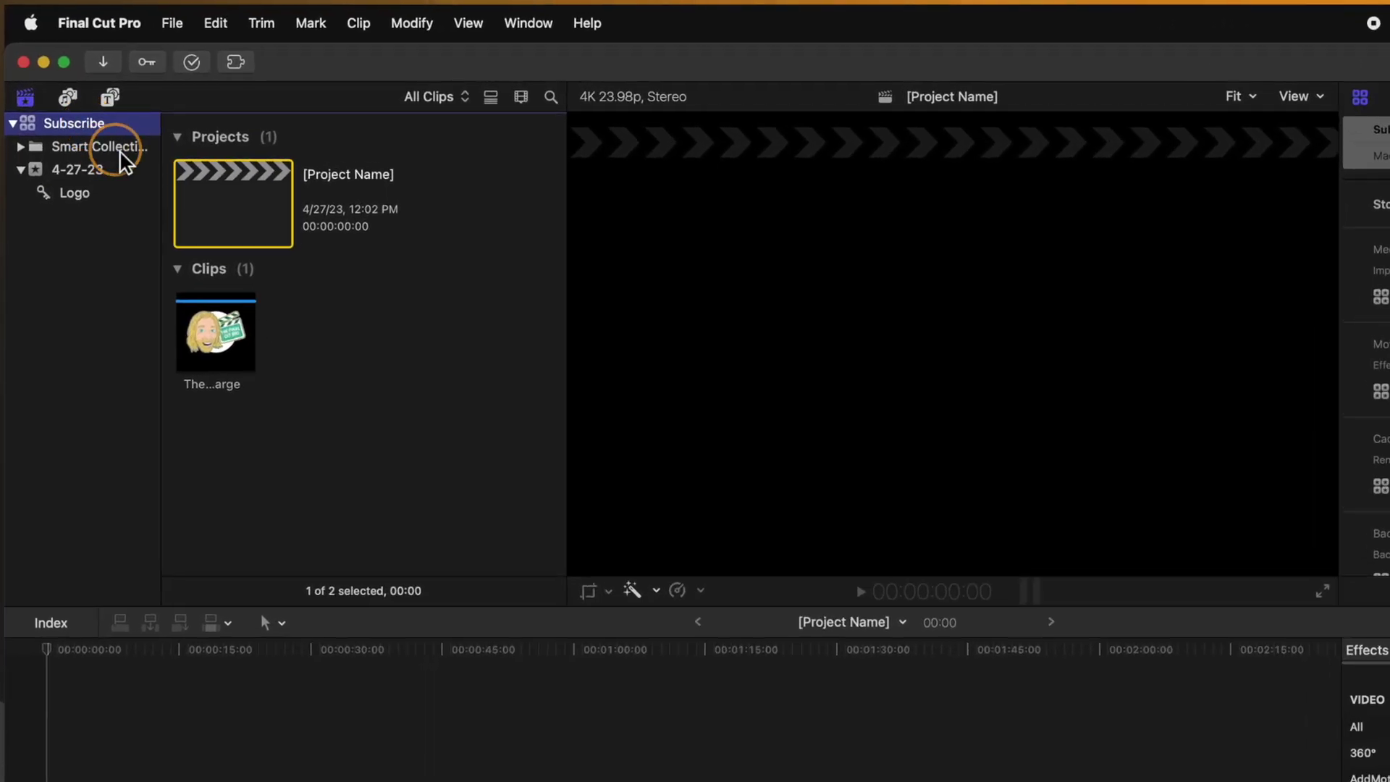
click(253, 339)
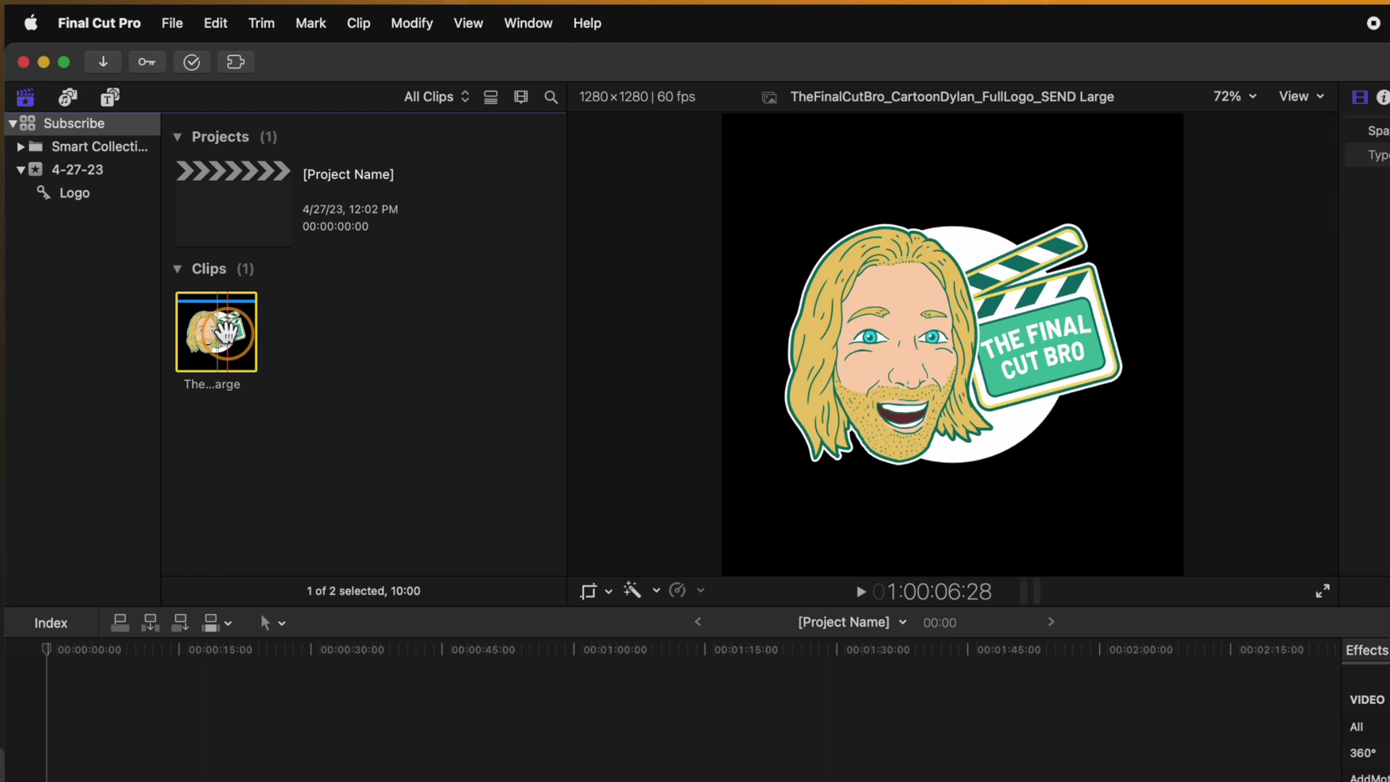
click(76, 195)
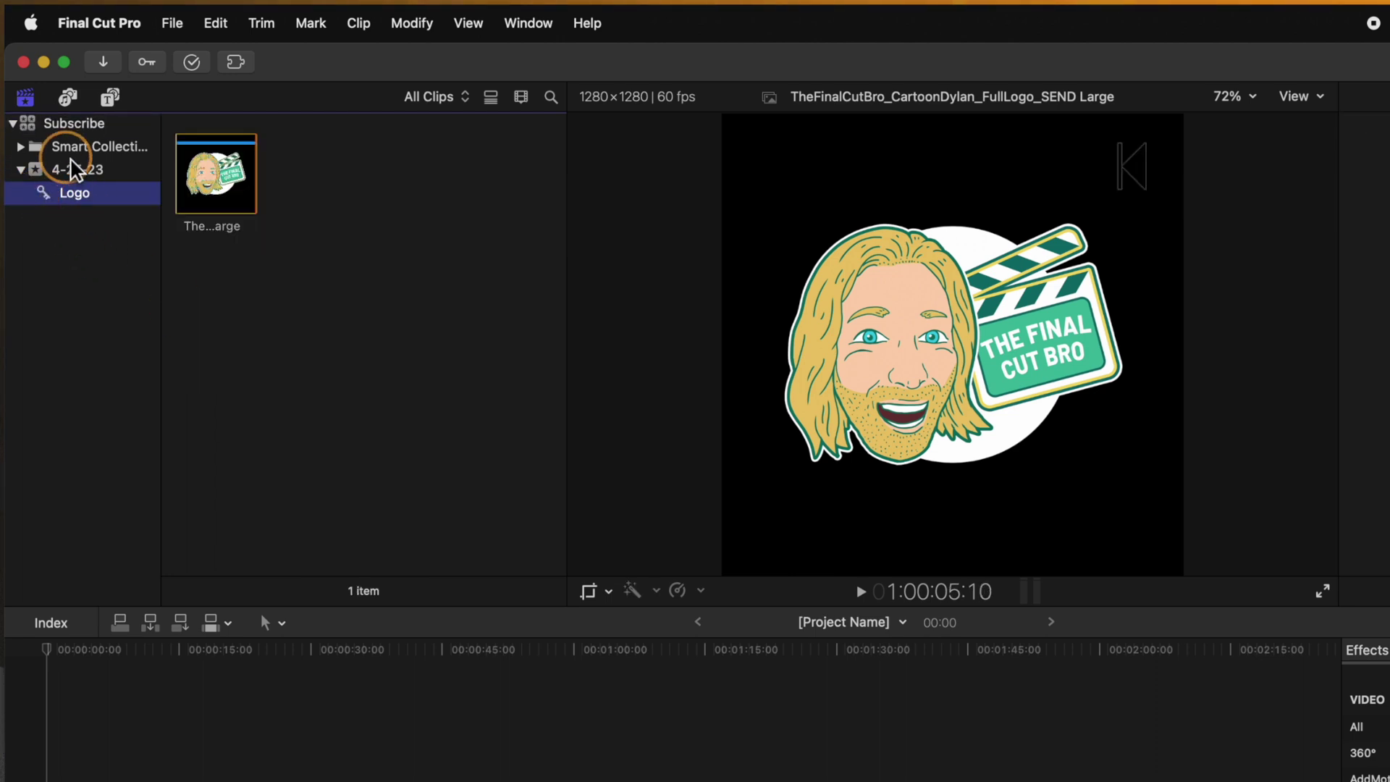
click(73, 123)
click(196, 237)
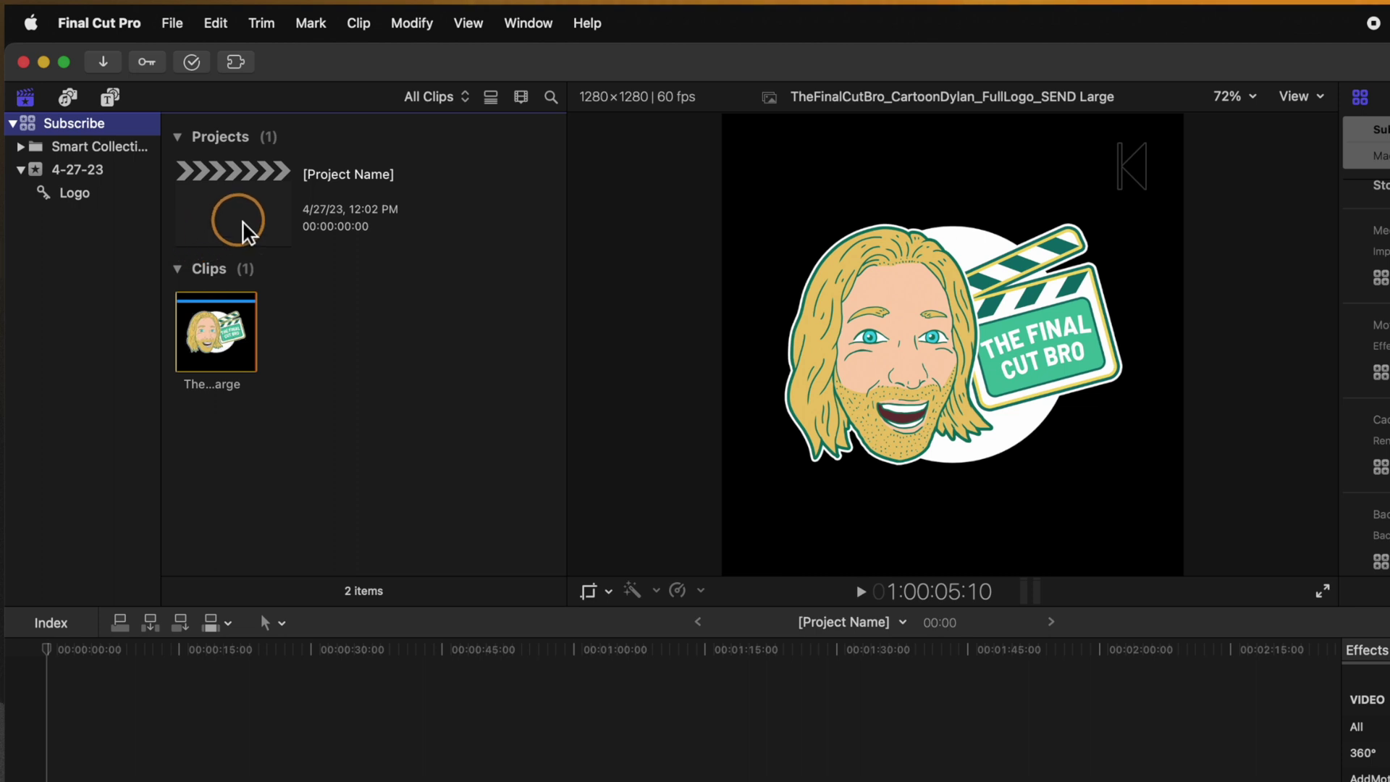
click(313, 192)
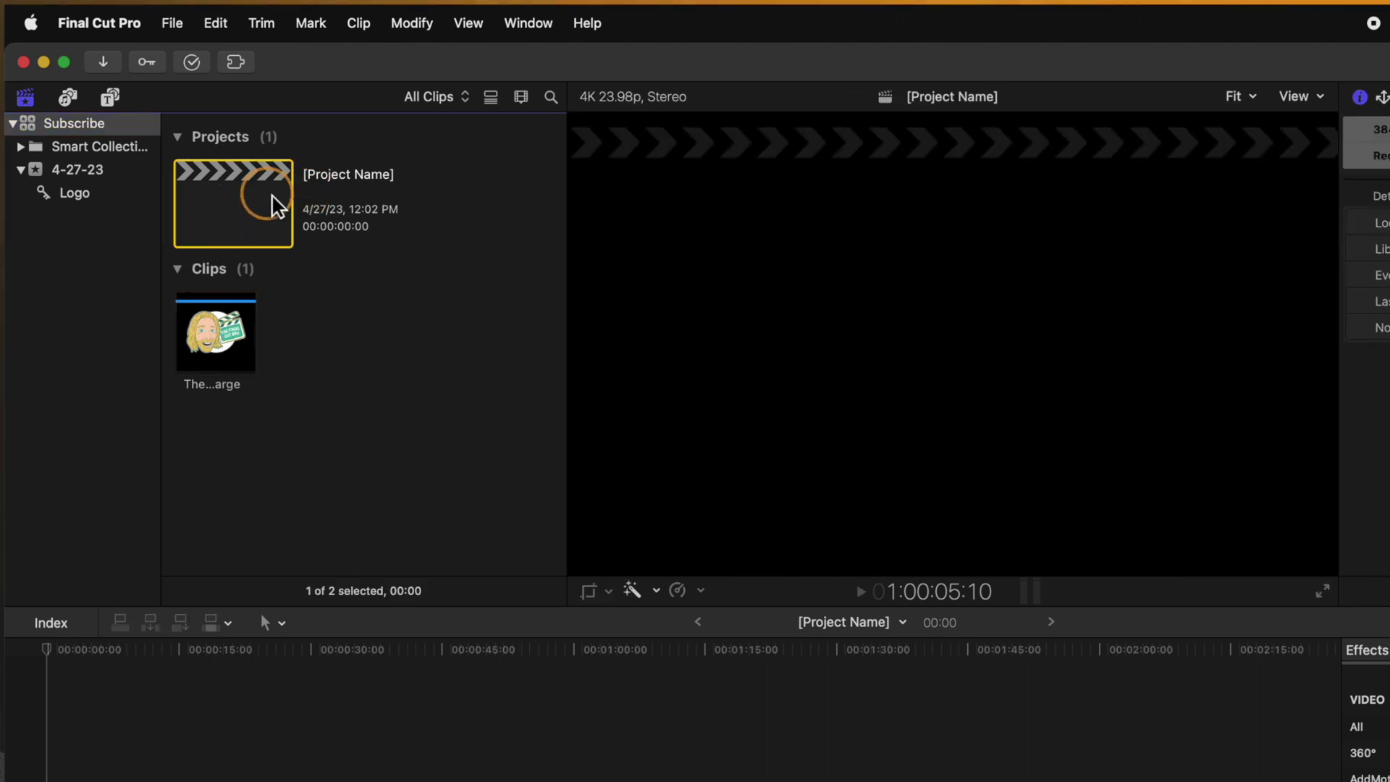